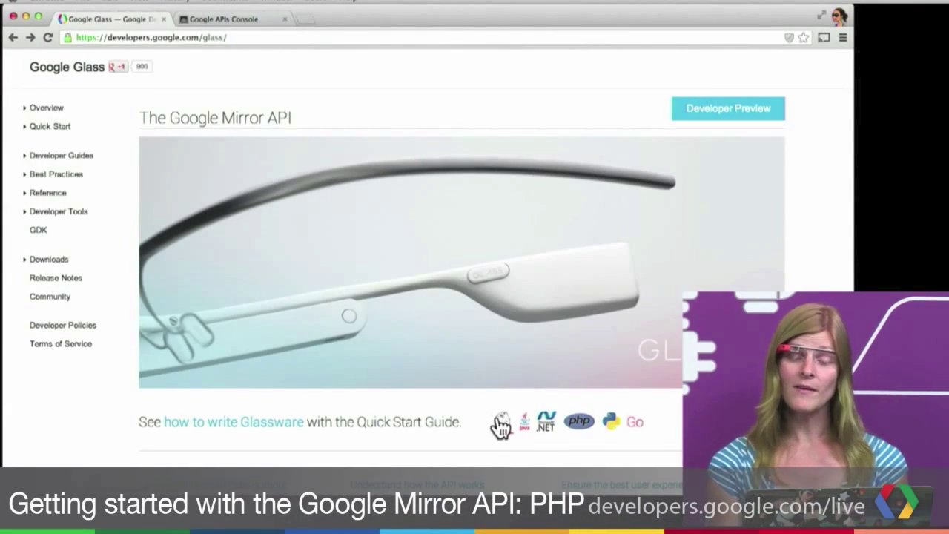
Step: Open the PHP Quick Start guide from the Google Mirror API docs page via the PHP logo
click(583, 429)
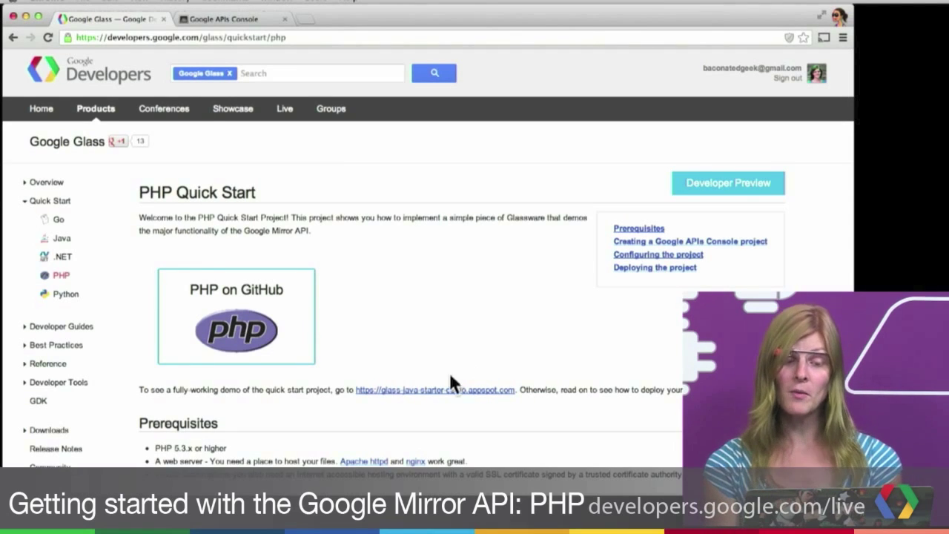
Step: Preview the Glassware Starter Project demo in a new tab, then return to the PHP Quick Start
right_click(441, 392)
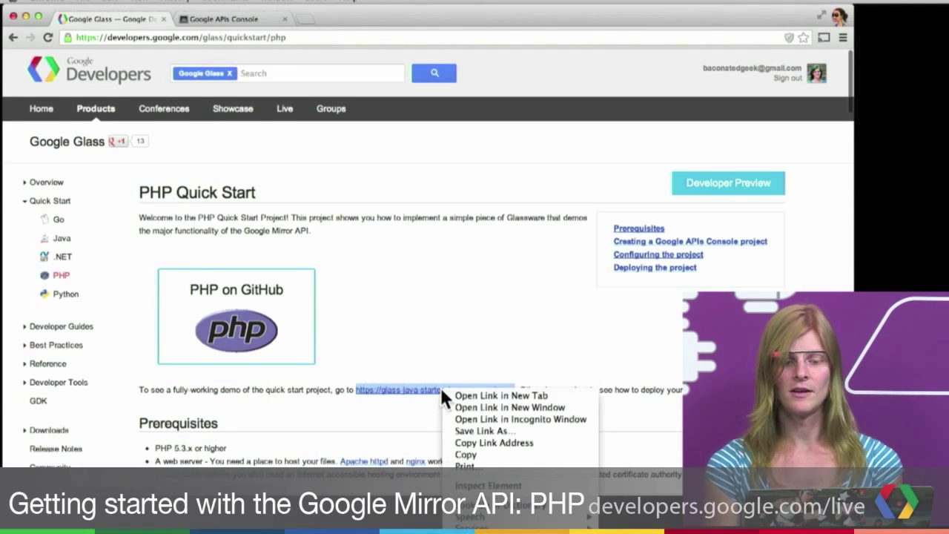
click(456, 394)
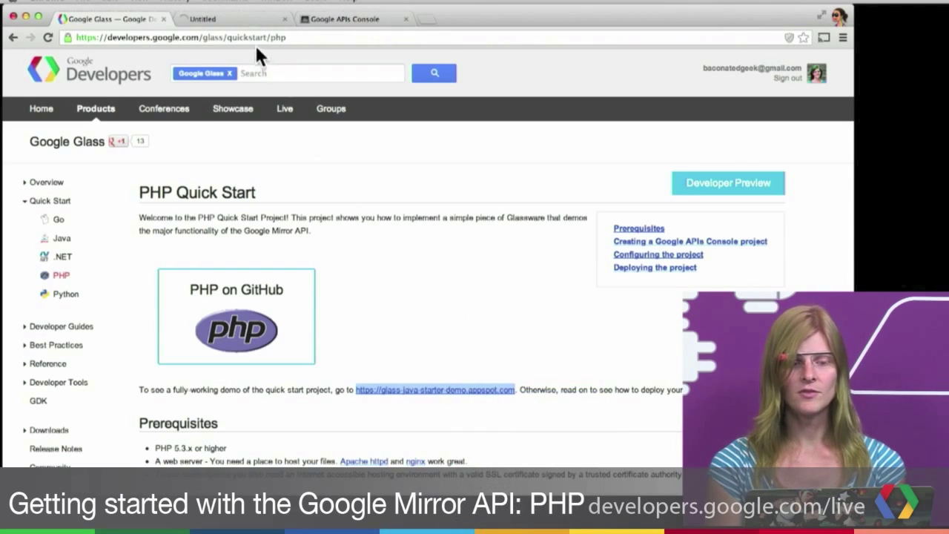
click(247, 20)
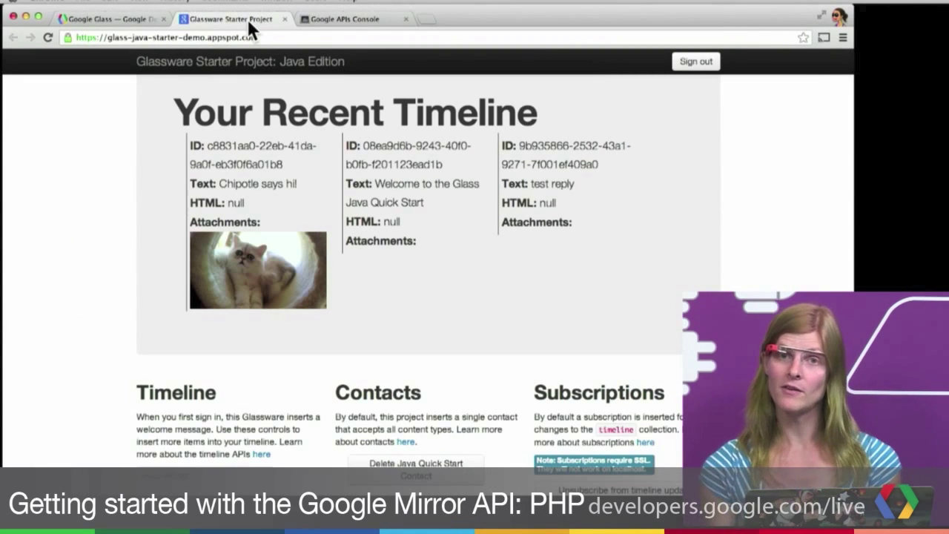
scroll(393, 119, down, 1)
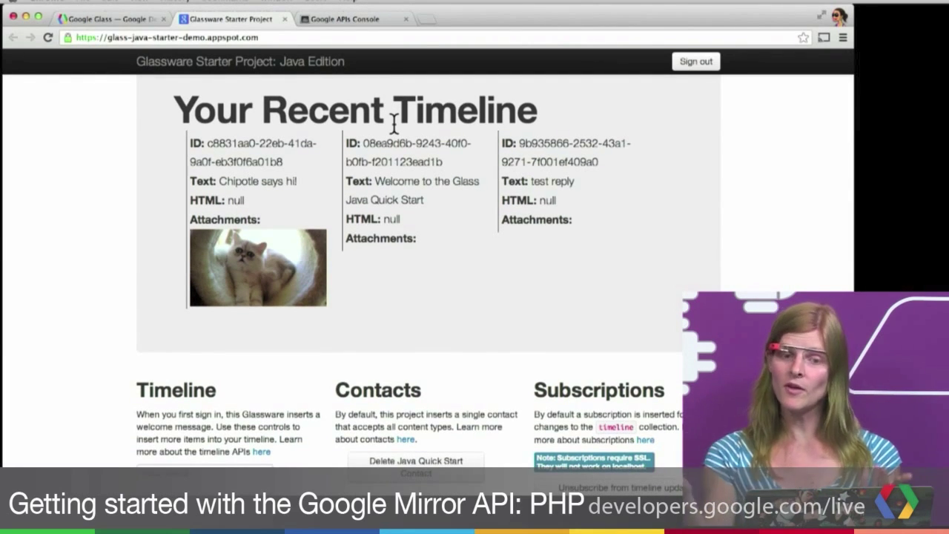
scroll(393, 122, down, 3)
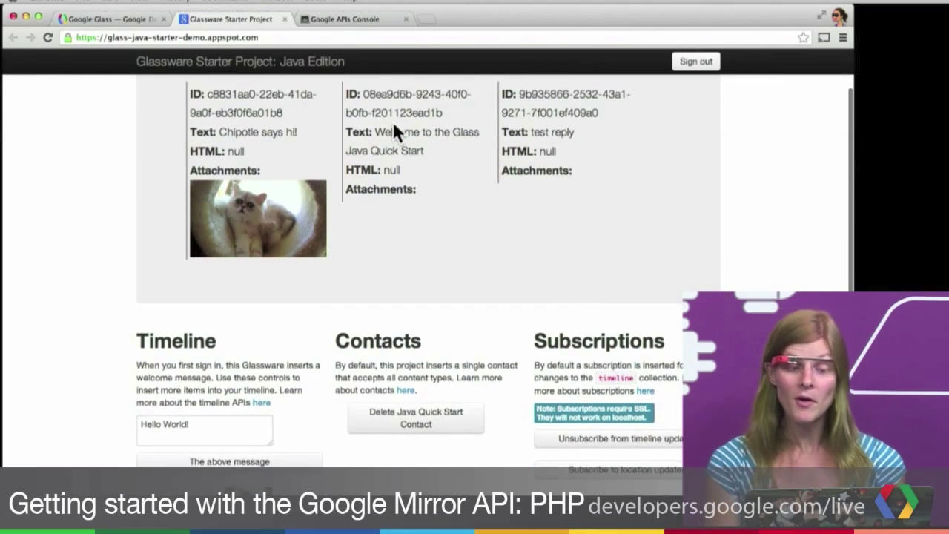
scroll(371, 141, down, 3)
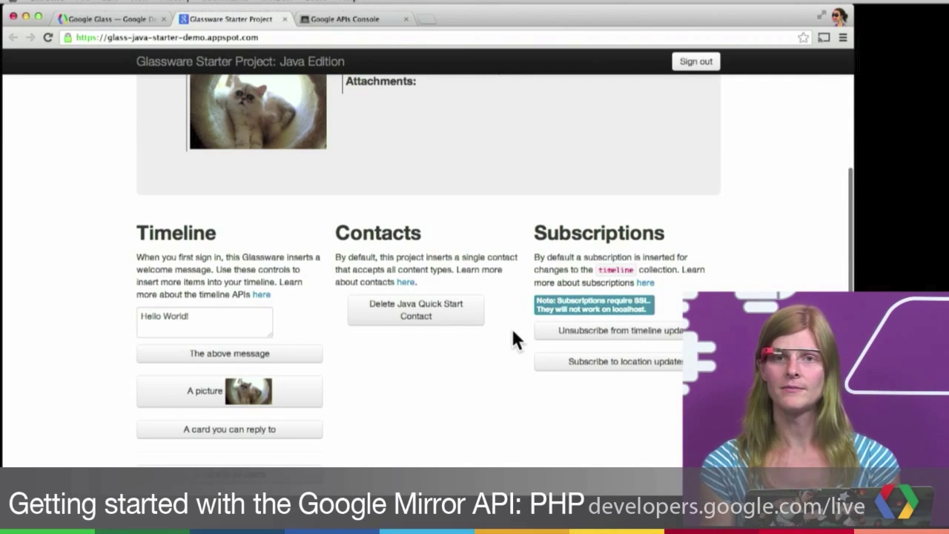
scroll(517, 339, up, 5)
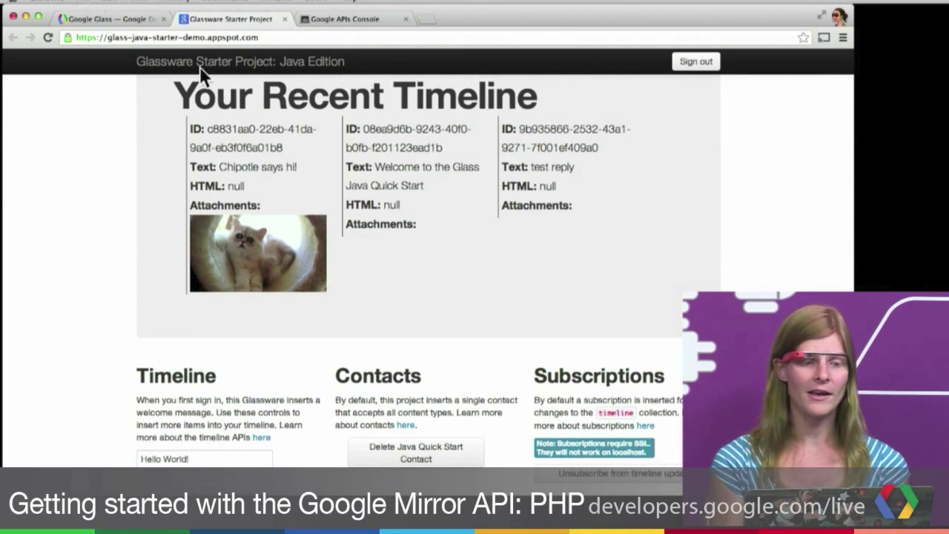
click(111, 19)
click(415, 290)
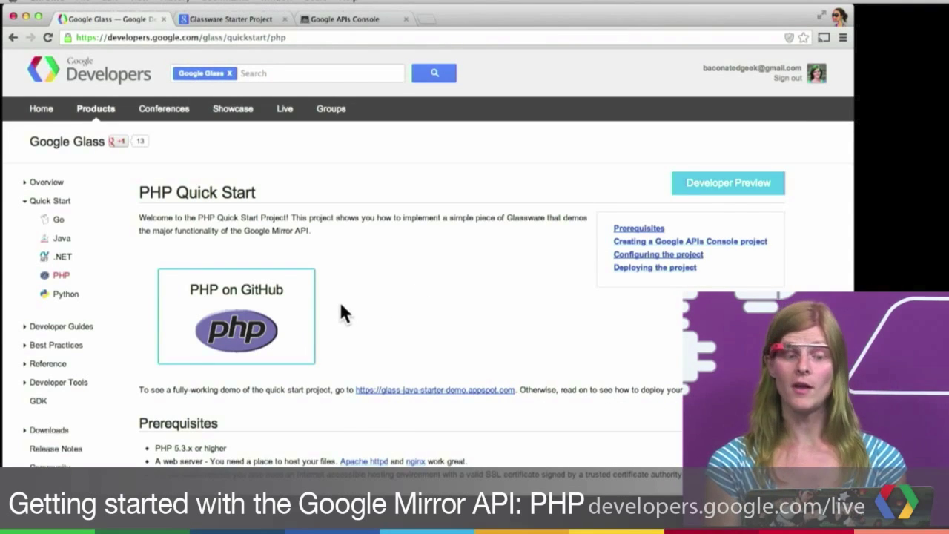
Step: Go to the googleglass/mirror-quickstart-php repository through the 'PHP on GitHub' box
click(298, 330)
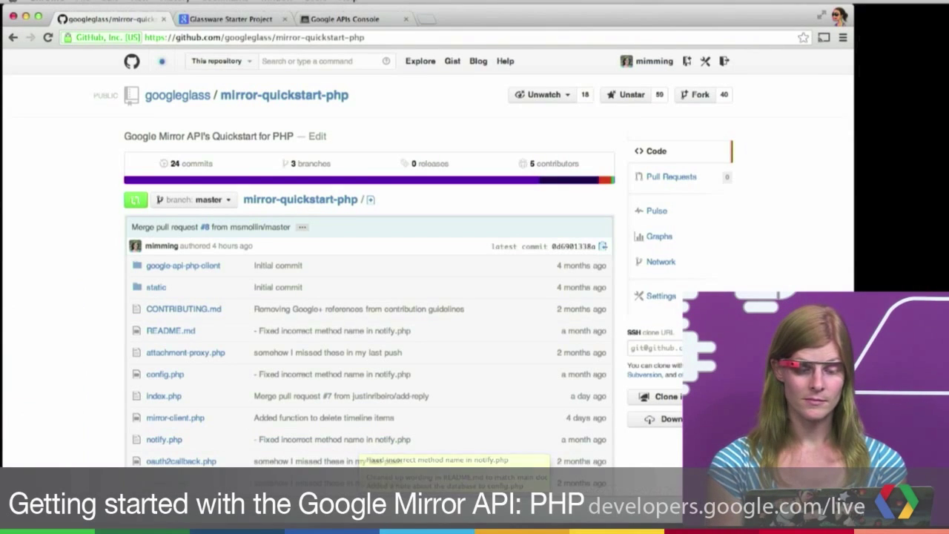
Step: In Terminal, go to Downloads and unzip mirror-quickstart-php-master.zip
key(super+Tab)
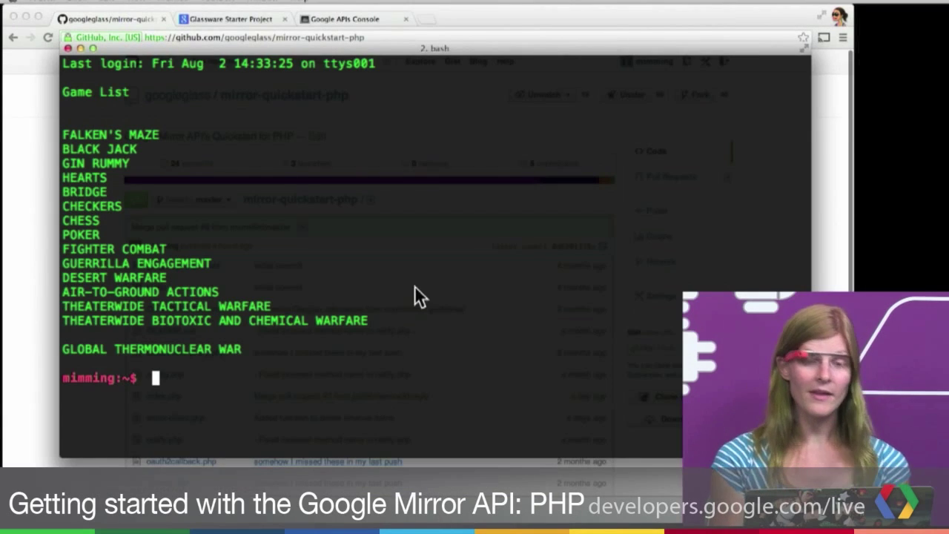
text(cd Dwo)
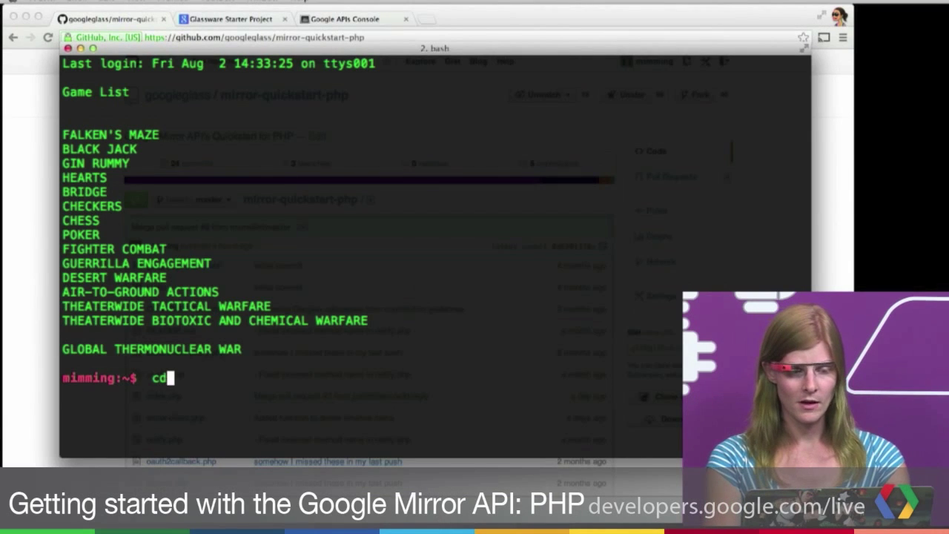
key(BackSpace)
key(BackSpace)
text(o)
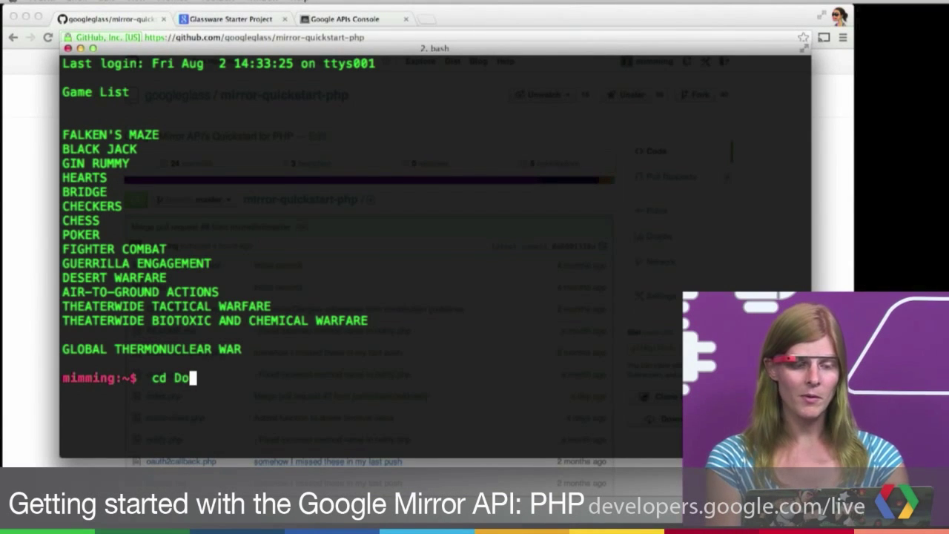
text(w)
key(Tab)
key(Return)
text(unzip )
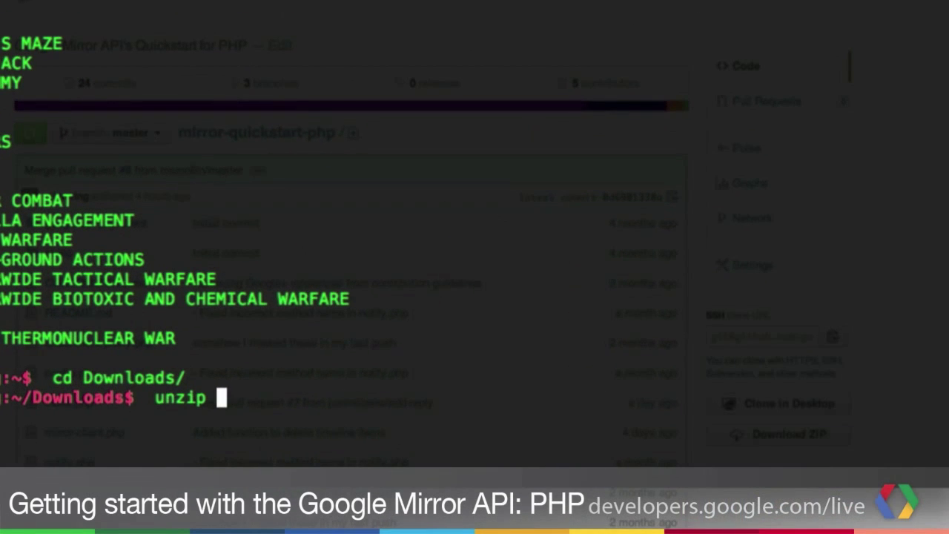
text(mi)
key(Tab)
text(.)
key(Tab)
key(Return)
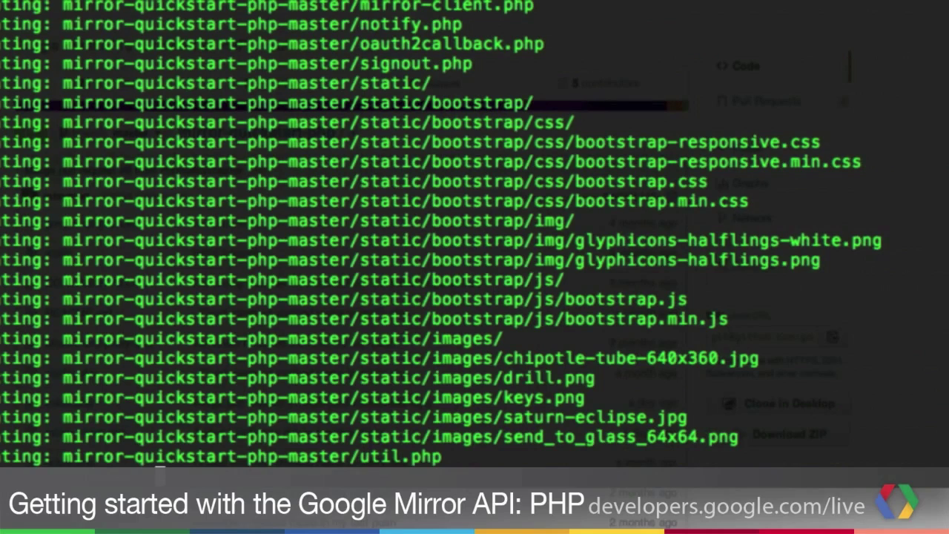
Step: Enter the mirror-quickstart-php-master folder and open config.php in vim
text(cd mi)
key(Tab)
key(Return)
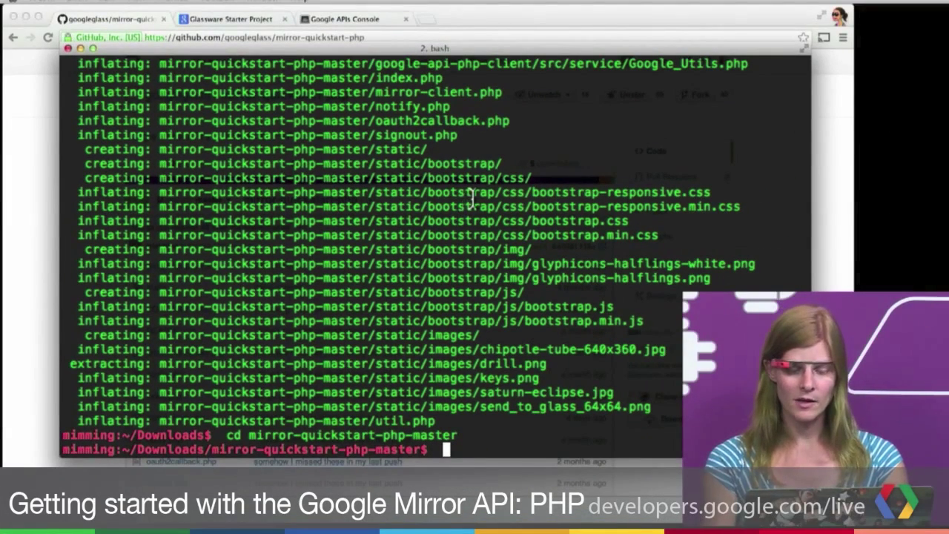
text(vim co)
key(Tab)
key(Return)
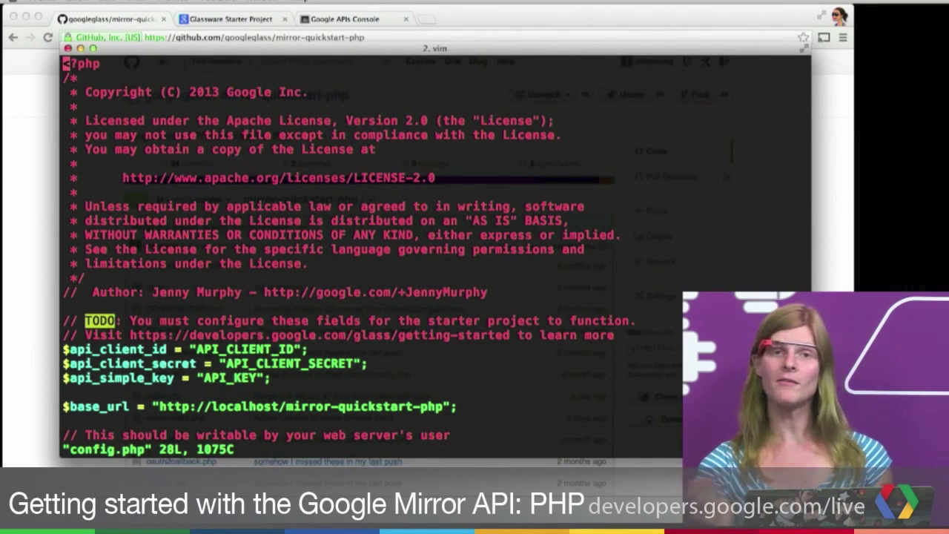
click(66, 78)
key(j)
key(j)
key(j)
key(j)
key(j)
key(j)
key(j)
key(j)
key(j)
key(j)
key(j)
key(j)
key(j)
key(j)
key(j)
key(j)
key(j)
key(j)
key(j)
key(j)
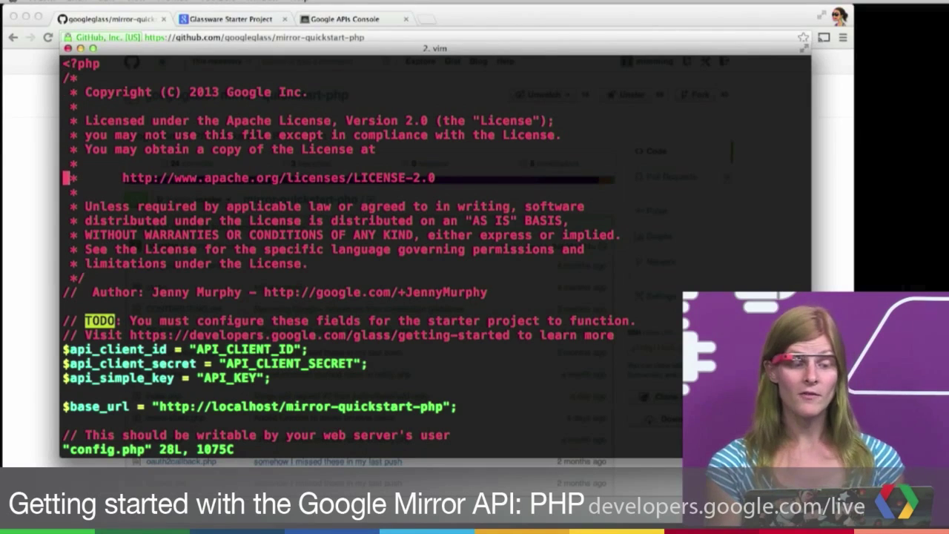
key(j)
key(j)
key(k)
key(k)
key(k)
key(k)
key(k)
key(k)
key(k)
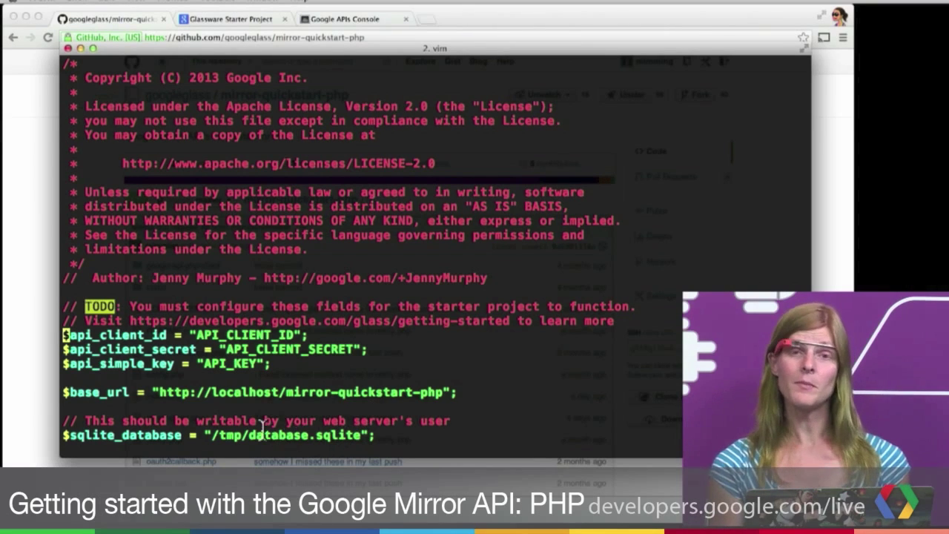
key(l)
key(l)
key(l)
key(l)
key(l)
key(l)
key(l)
key(l)
key(l)
key(l)
key(l)
key(l)
key(l)
key(l)
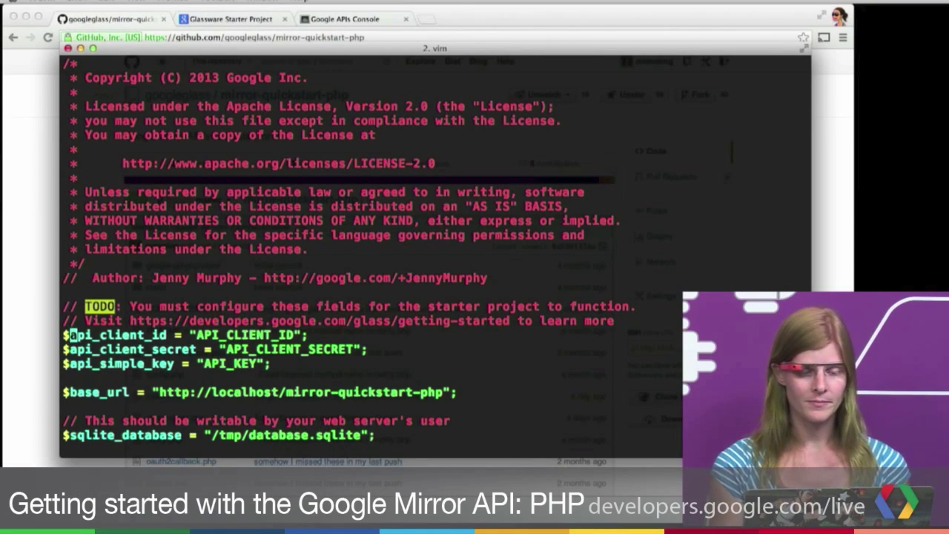
key(l)
key(l)
key(l)
key(l)
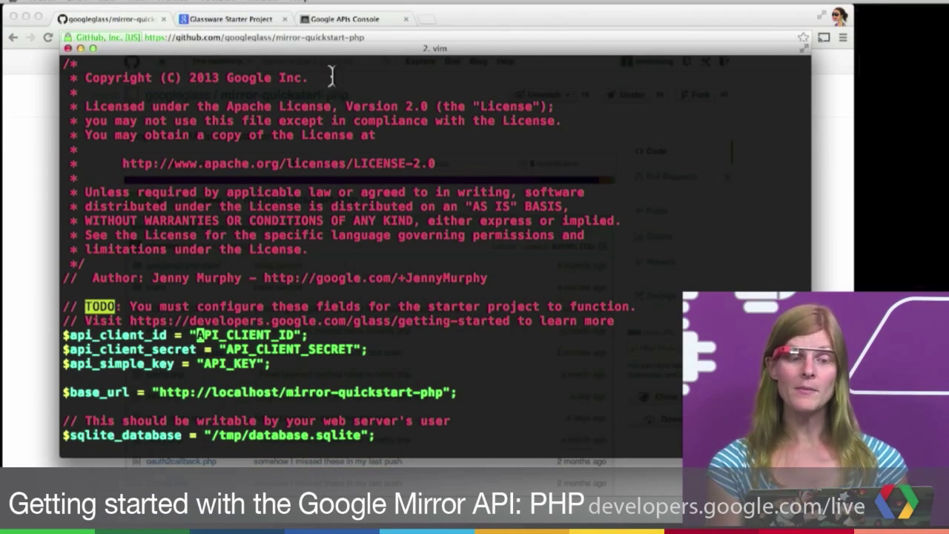
Step: Switch on the Google Mirror API in the project's Services list in Google APIs Console
click(355, 25)
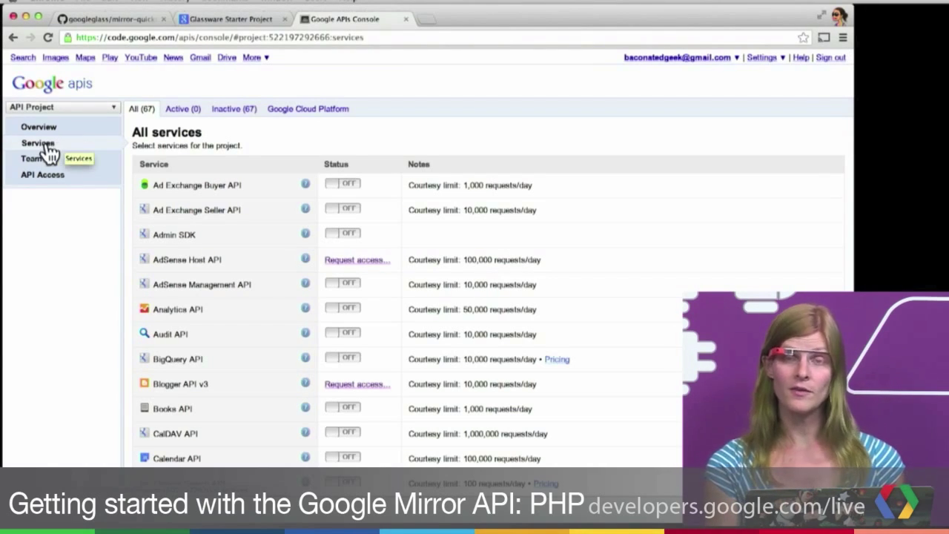
scroll(221, 192, down, 1)
scroll(221, 192, down, 10)
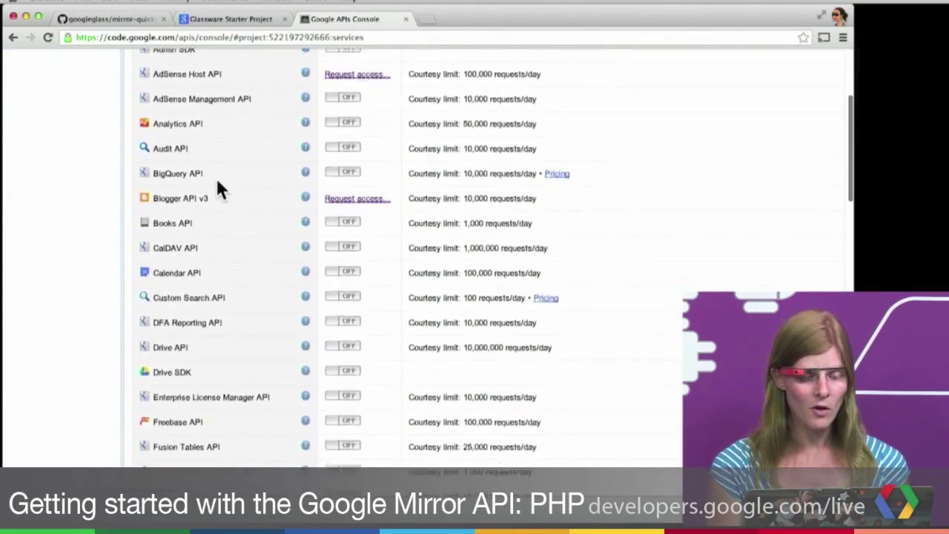
scroll(221, 192, down, 3)
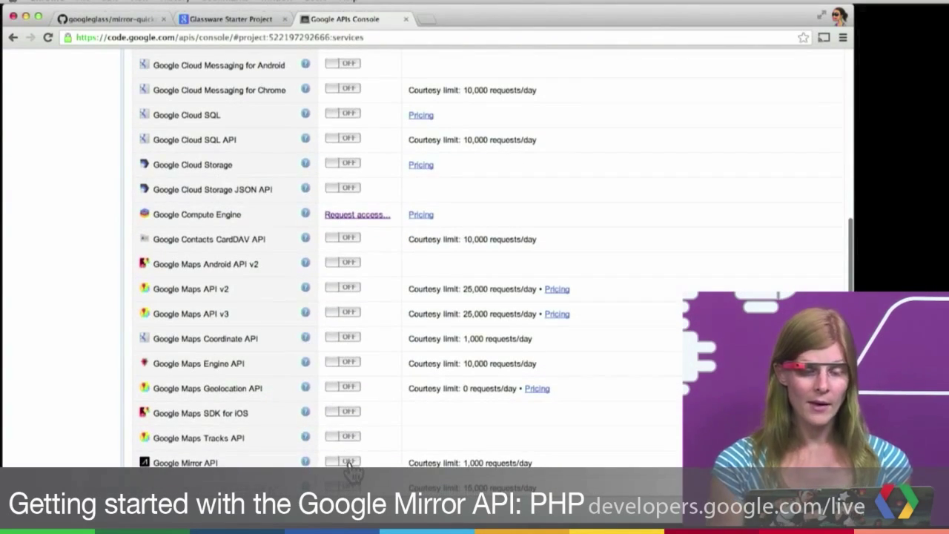
click(350, 463)
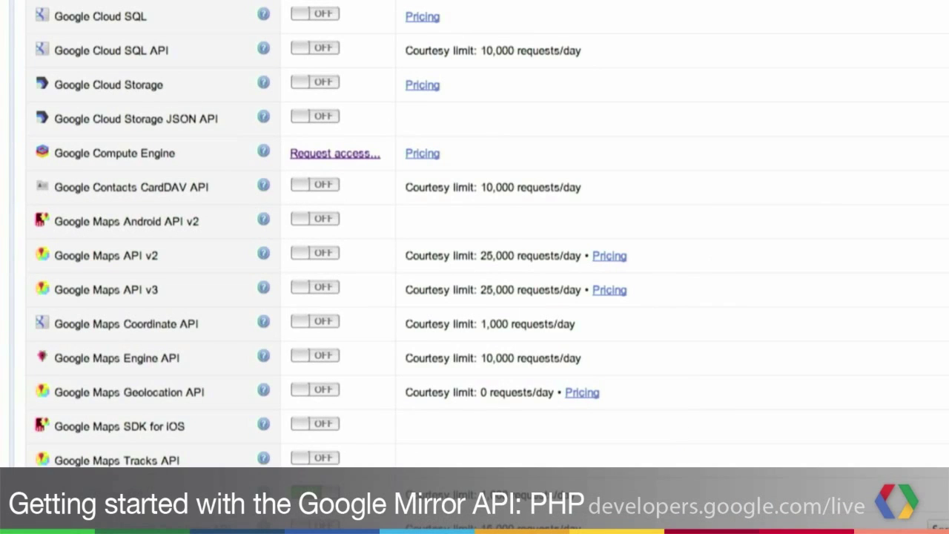
scroll(1, 327, up, 15)
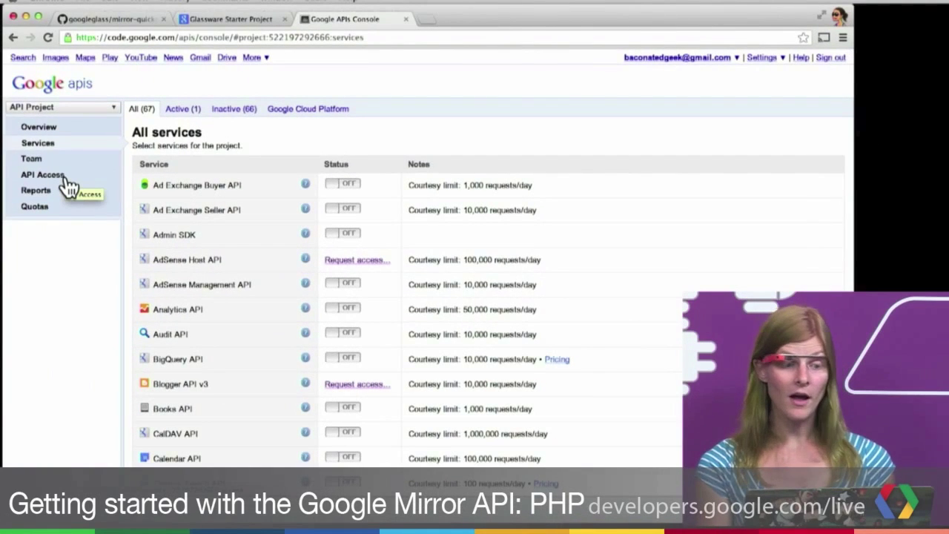
Step: On API Access, start an OAuth 2.0 client ID with product name 'Awesome Project' and continue
click(65, 178)
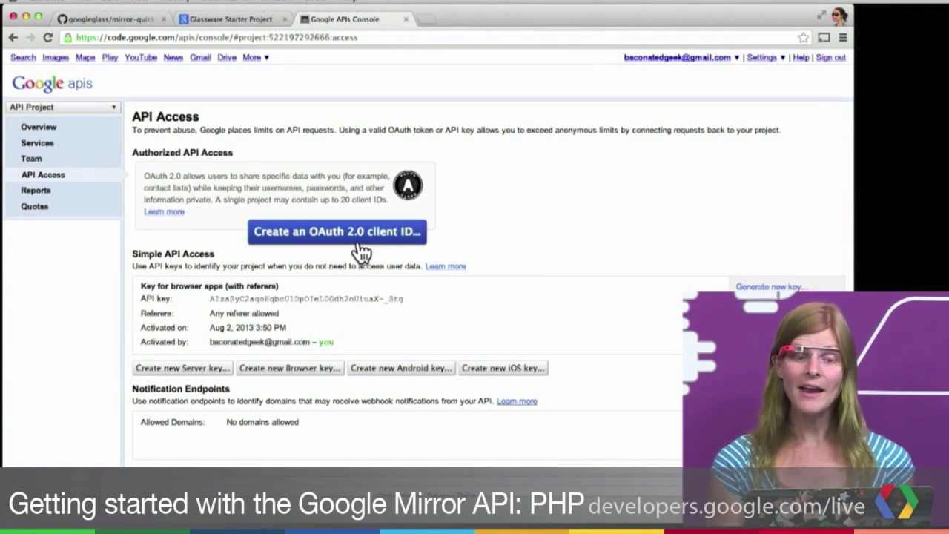
click(361, 253)
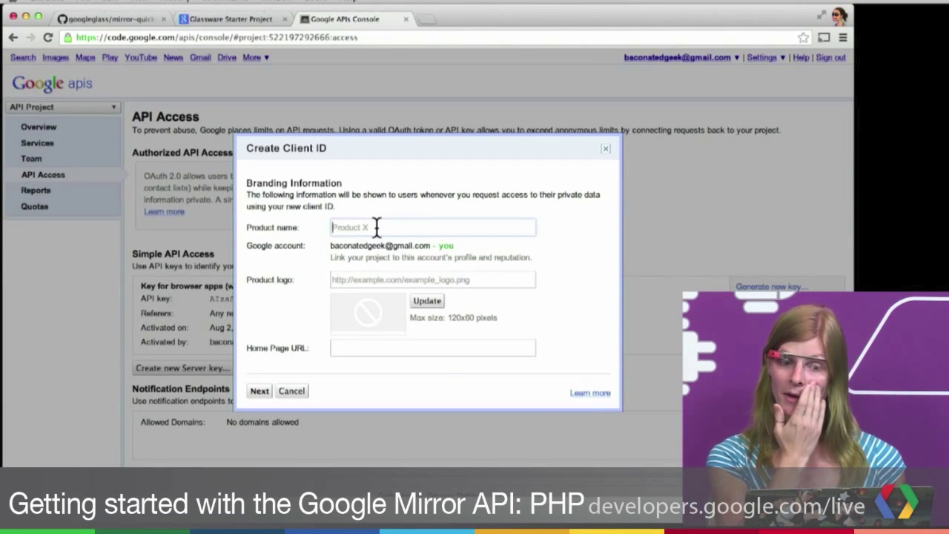
text(Awesome Por)
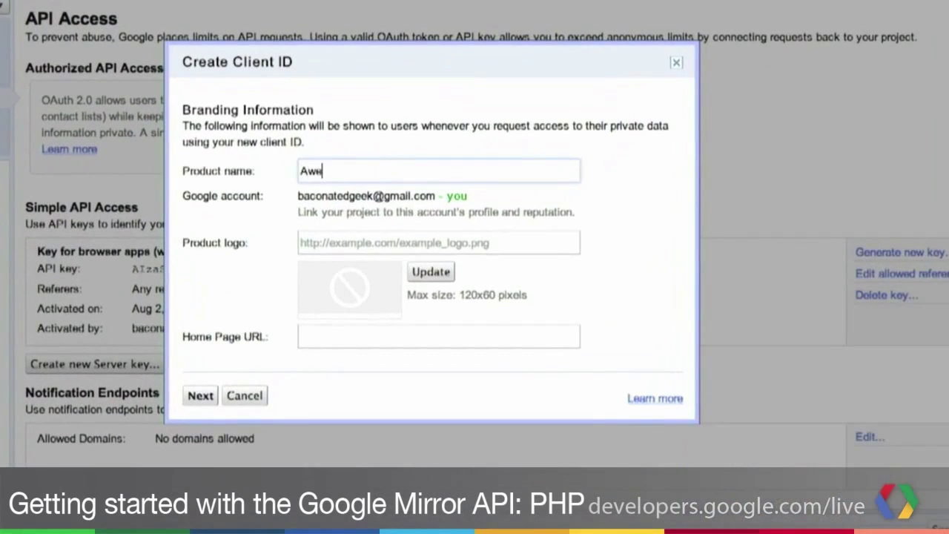
key(BackSpace)
key(BackSpace)
text(roject)
key(BackSpace)
key(BackSpace)
key(BackSpace)
key(BackSpace)
key(BackSpace)
text(ject)
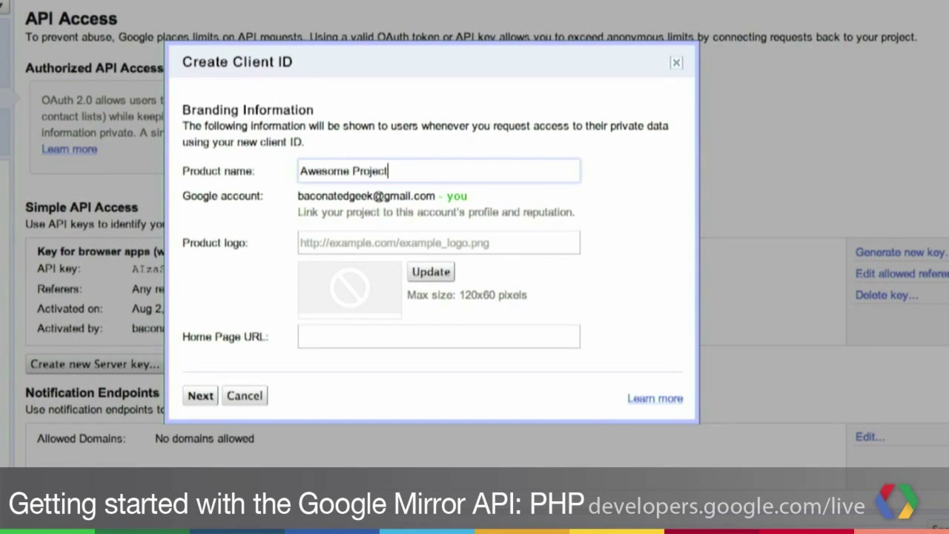
click(206, 395)
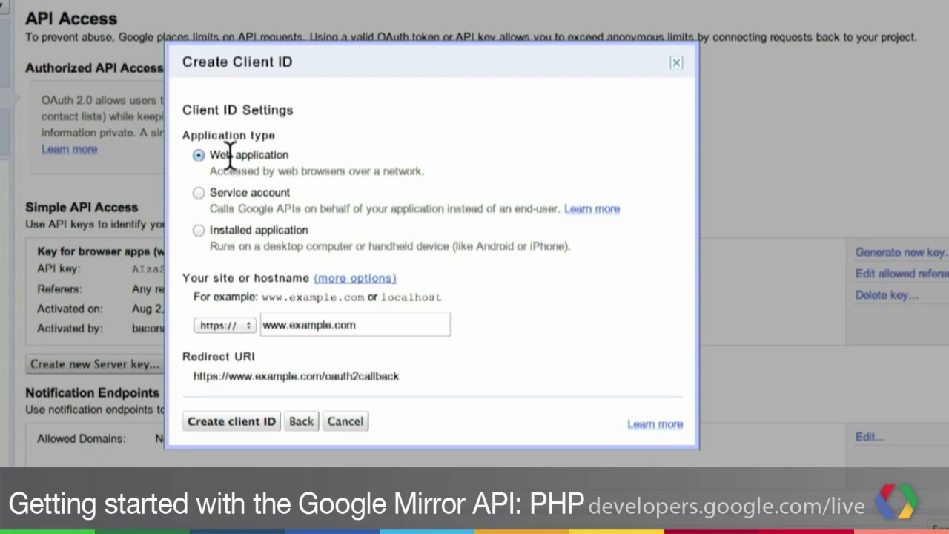
click(248, 323)
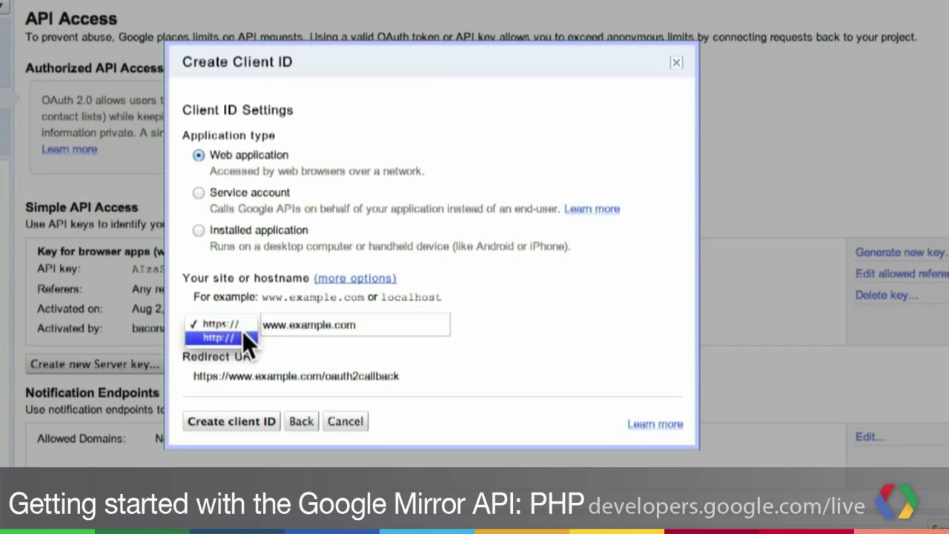
click(243, 330)
triple_click(281, 326)
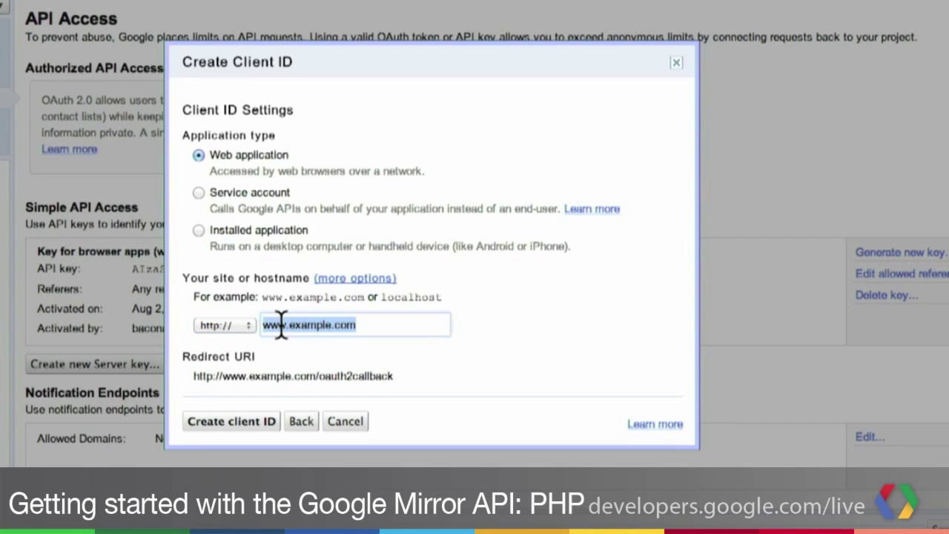
text(localhost)
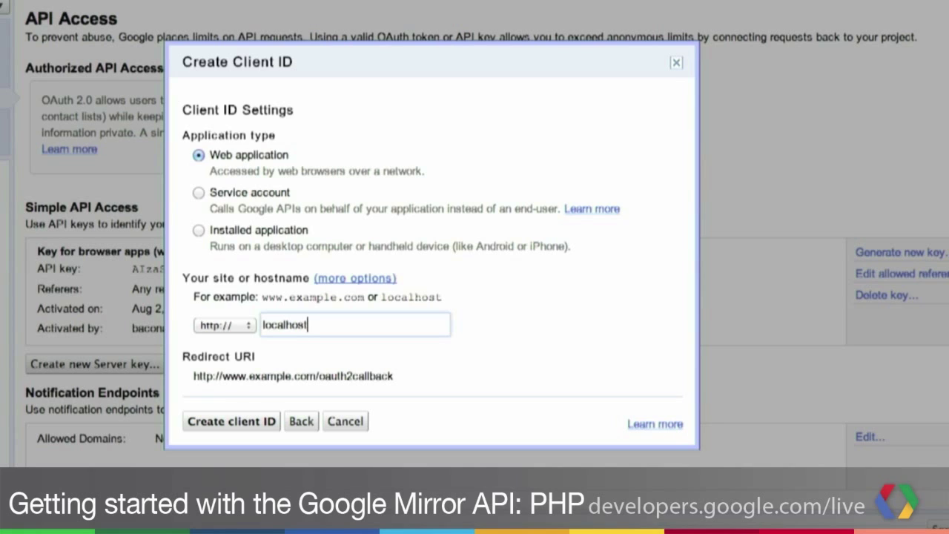
text(/web/)
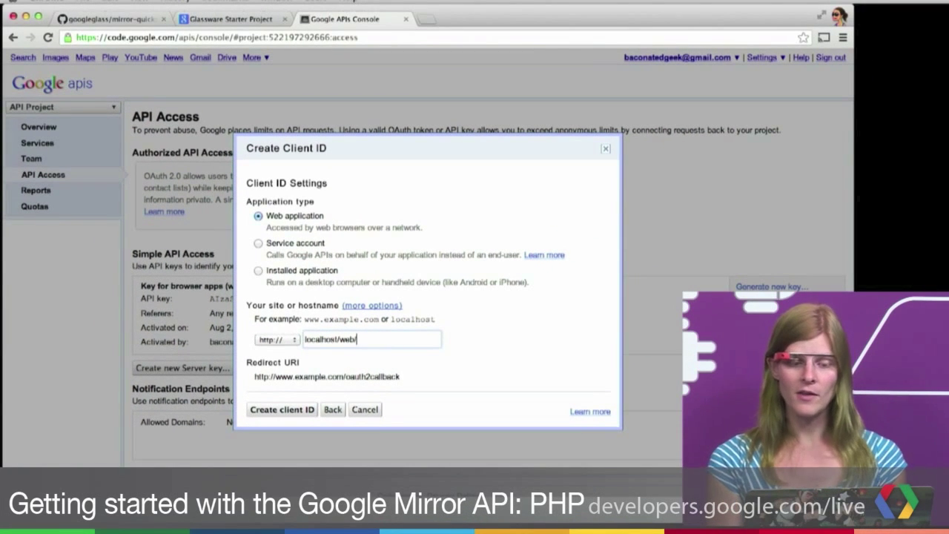
text(oaut)
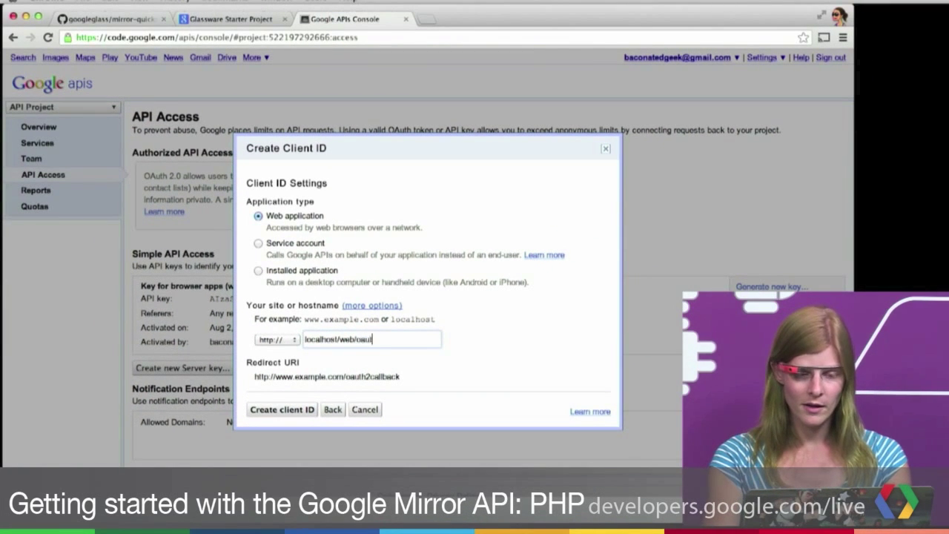
text(hcallback)
key(Left)
key(Left)
key(Left)
key(Left)
key(Left)
key(Left)
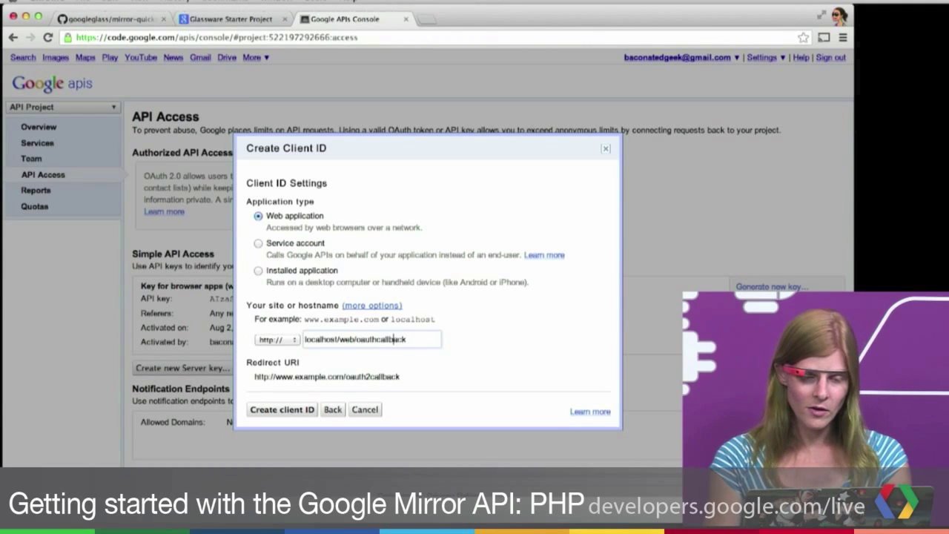
key(Left)
key(Left)
text(2)
key(End)
text(.php)
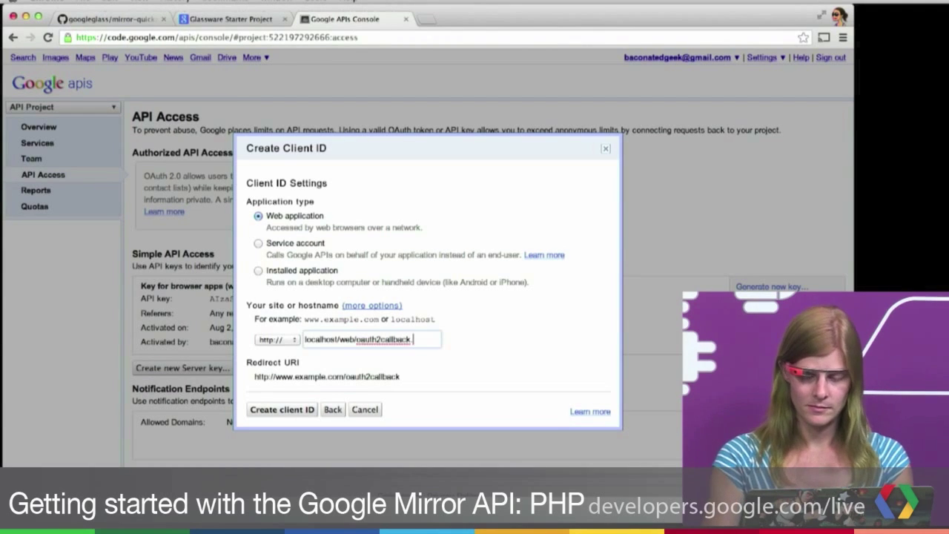
Step: Create the web application client ID and select its new redirect URI
click(289, 409)
click(279, 410)
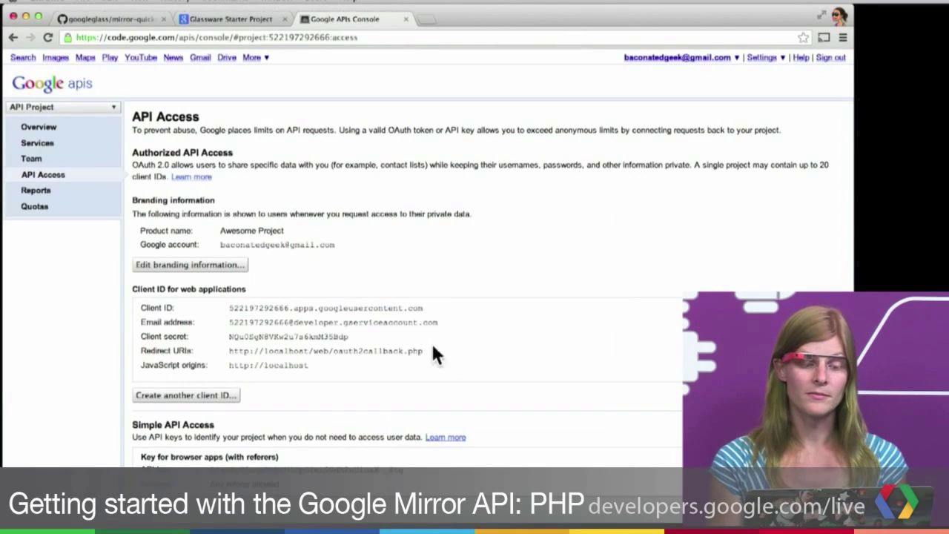
drag(230, 352, 404, 352)
Step: Copy the new Client ID value and return to config.php's API_CLIENT_ID line in vim
double_click(335, 352)
drag(334, 353, 231, 352)
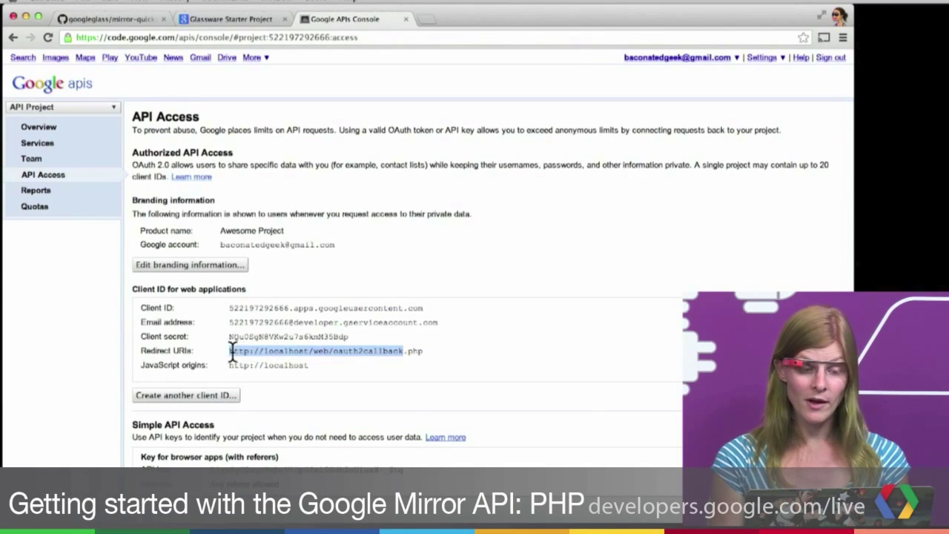
click(231, 352)
drag(333, 351, 432, 350)
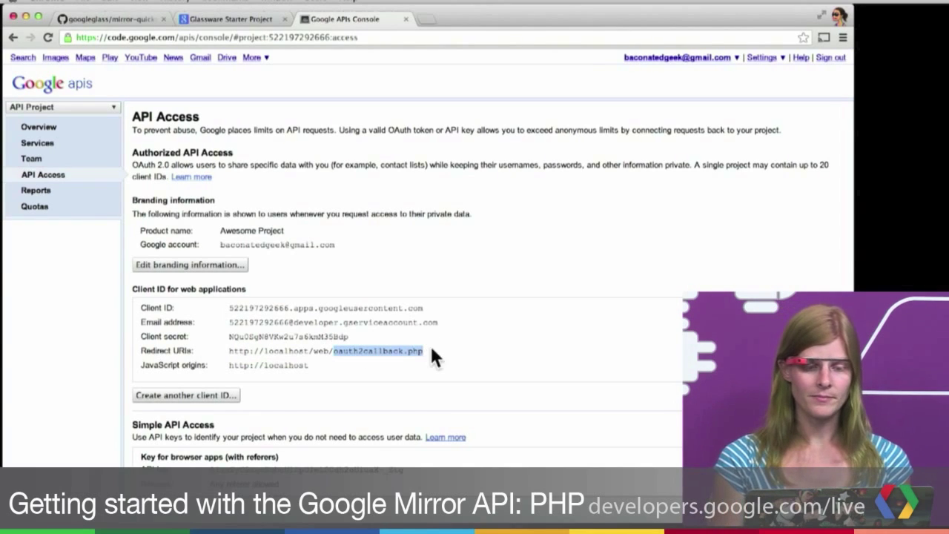
click(230, 306)
drag(230, 305, 428, 307)
key(super+c)
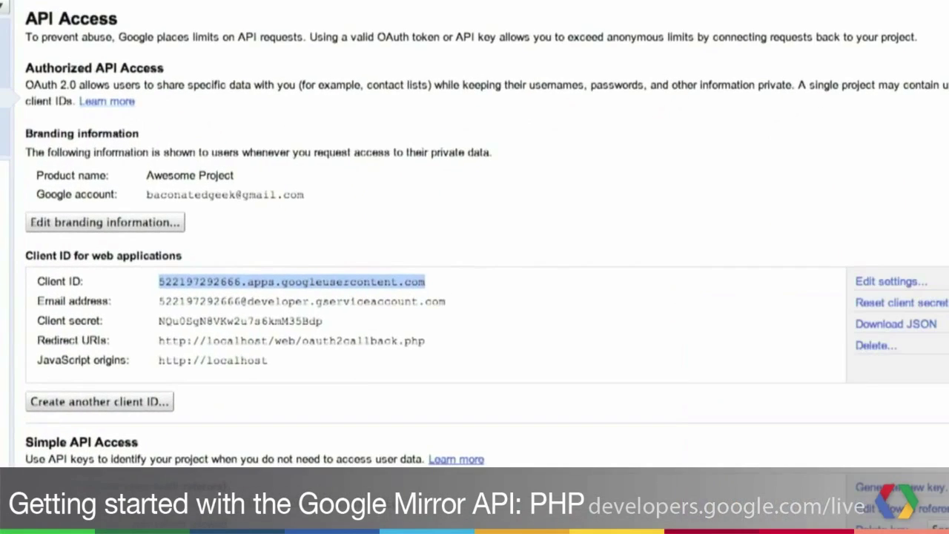
key(super+Tab)
click(119, 319)
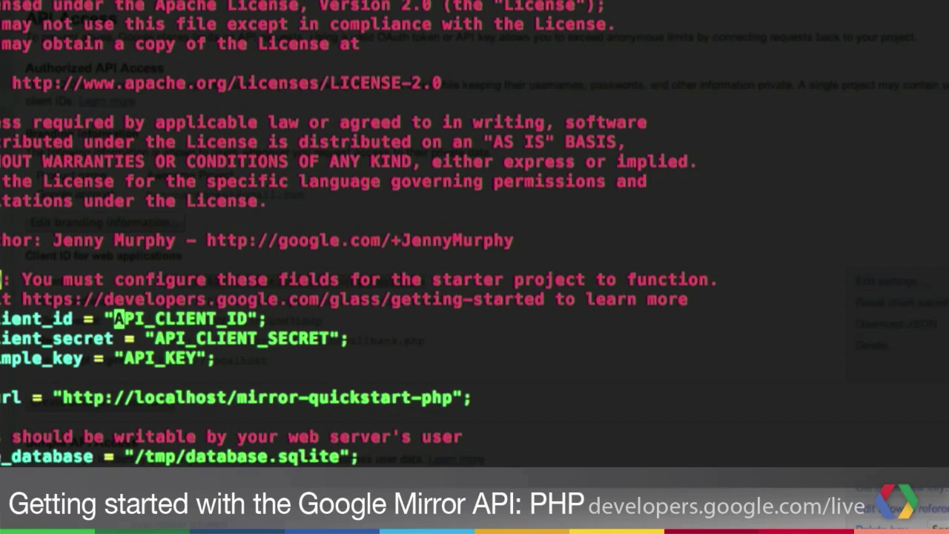
Step: Replace the API_CLIENT_ID placeholder with the copied client ID
key(c)
key(i)
key(quotedbl)
key(super+v)
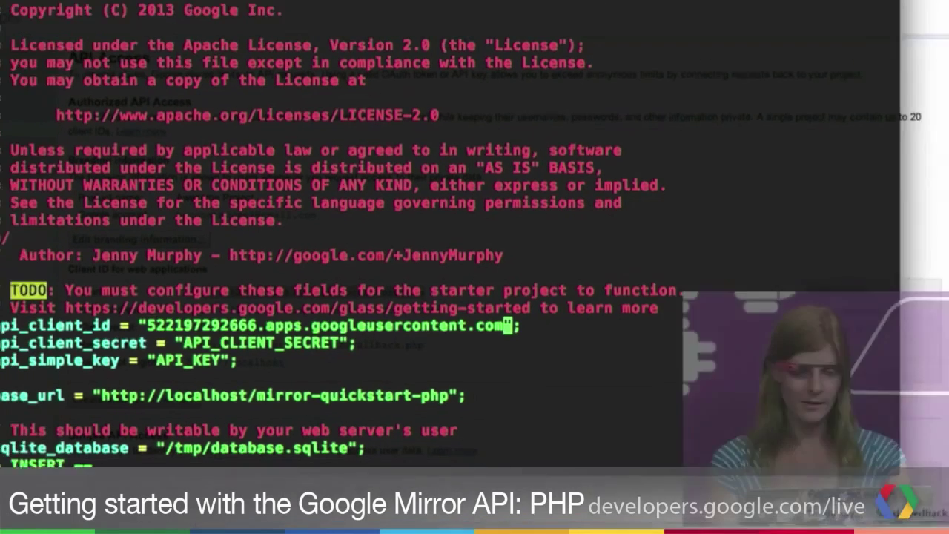
key(Escape)
Step: Copy the client secret from the console and paste it over API_CLIENT_SECRET
click(338, 339)
click(230, 349)
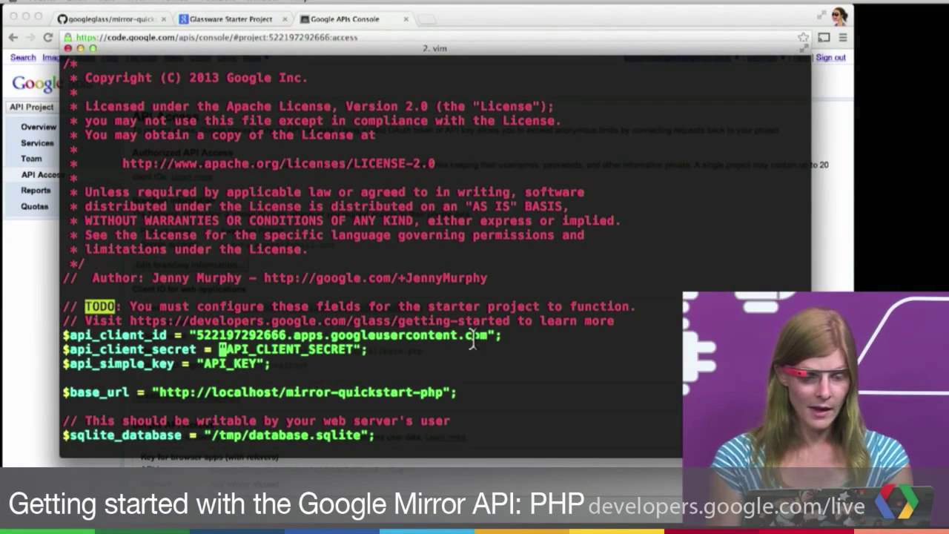
click(21, 360)
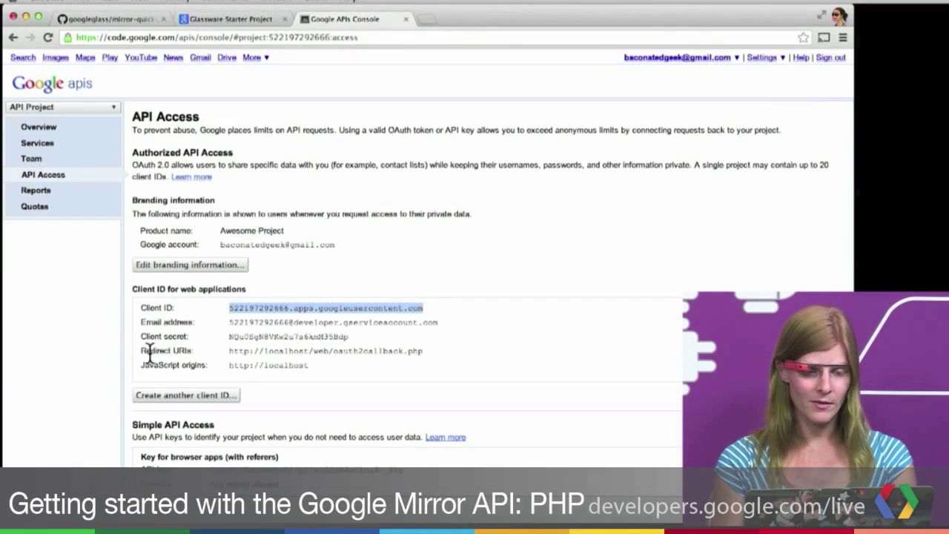
double_click(297, 336)
key(super+Tab)
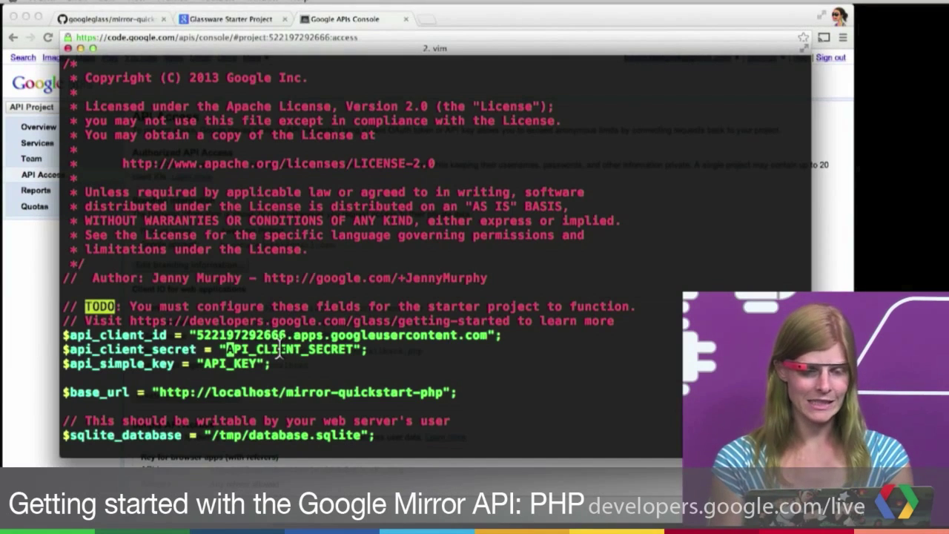
key(c)
key(i)
key(quotedbl)
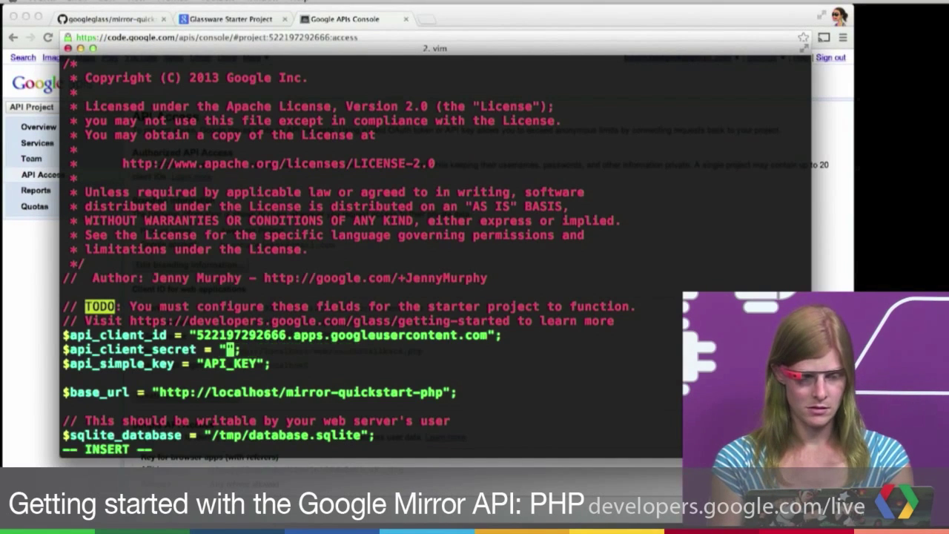
key(super+v)
key(Escape)
Step: Clear the API_KEY placeholder and bring the API Access page forward to fetch the key
key(j)
key(h)
key(h)
key(h)
key(h)
key(h)
key(h)
key(h)
key(h)
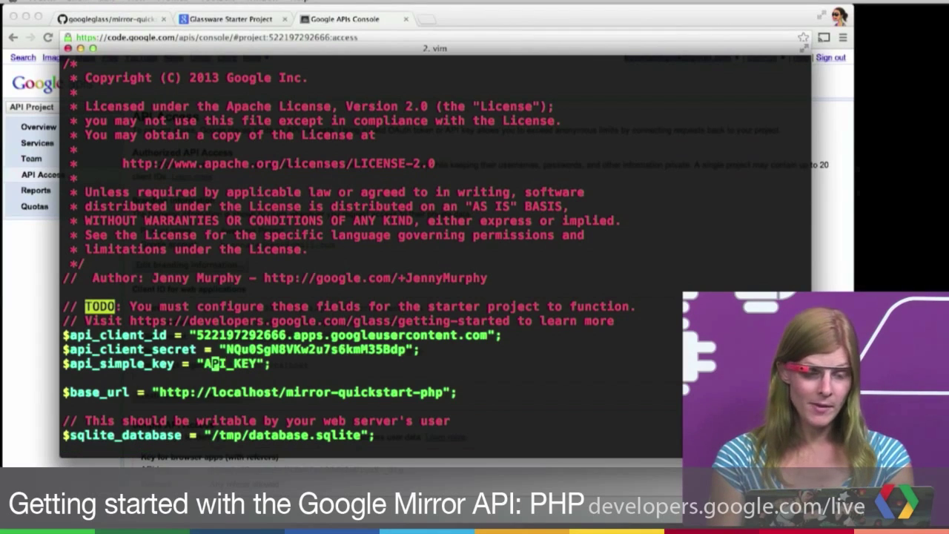
key(c)
key(i)
key(quotedbl)
click(4, 373)
Step: Copy the API key from the console and paste it into $api_simple_key
scroll(258, 448, down, 2)
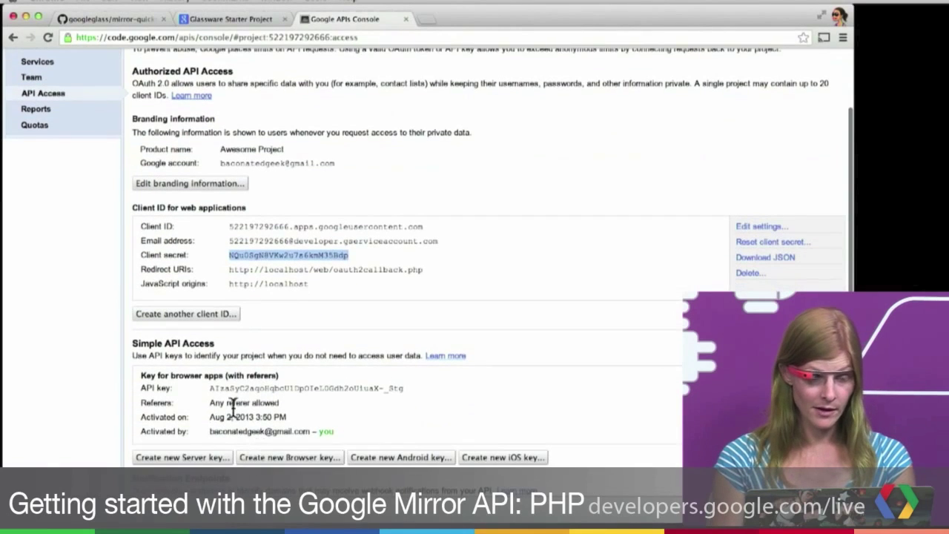
drag(211, 388, 404, 388)
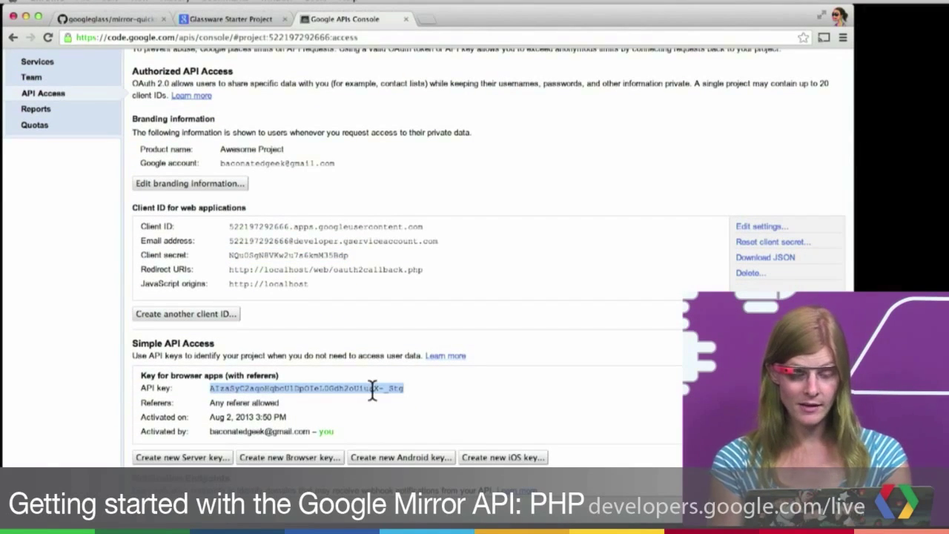
key(super+Tab)
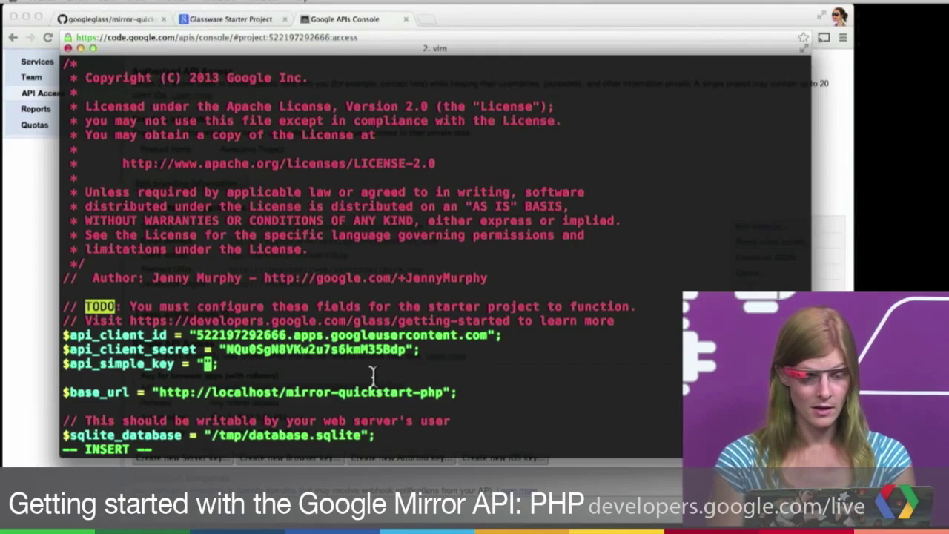
key(super+v)
key(Escape)
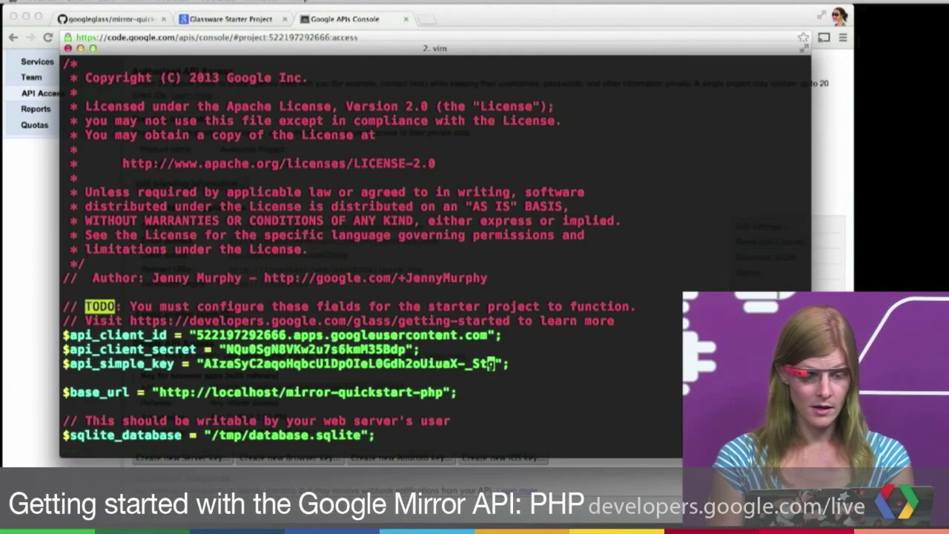
key(j)
key(j)
key(h)
key(h)
key(h)
key(h)
key(h)
key(h)
key(h)
key(h)
key(h)
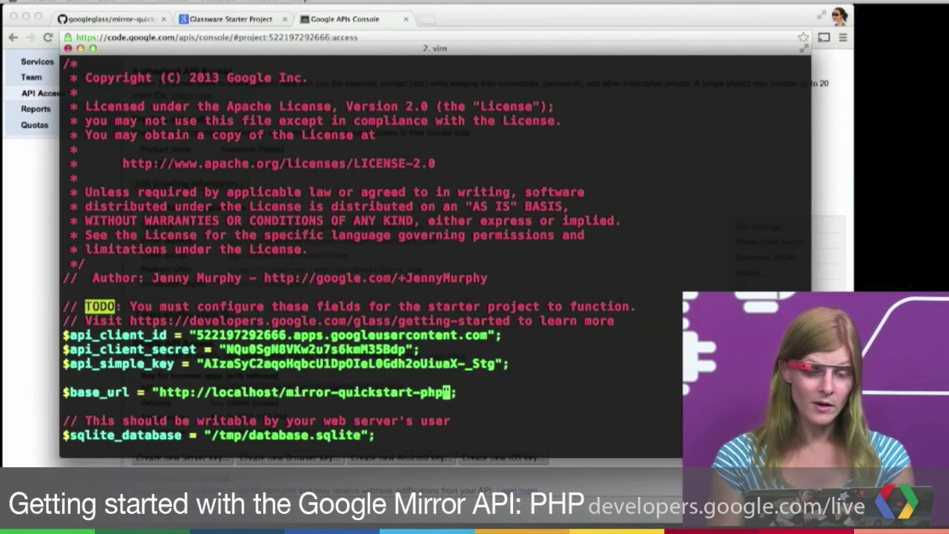
key(h)
key(h)
key(h)
key(h)
key(h)
key(h)
key(h)
key(h)
key(h)
key(h)
key(h)
key(h)
key(h)
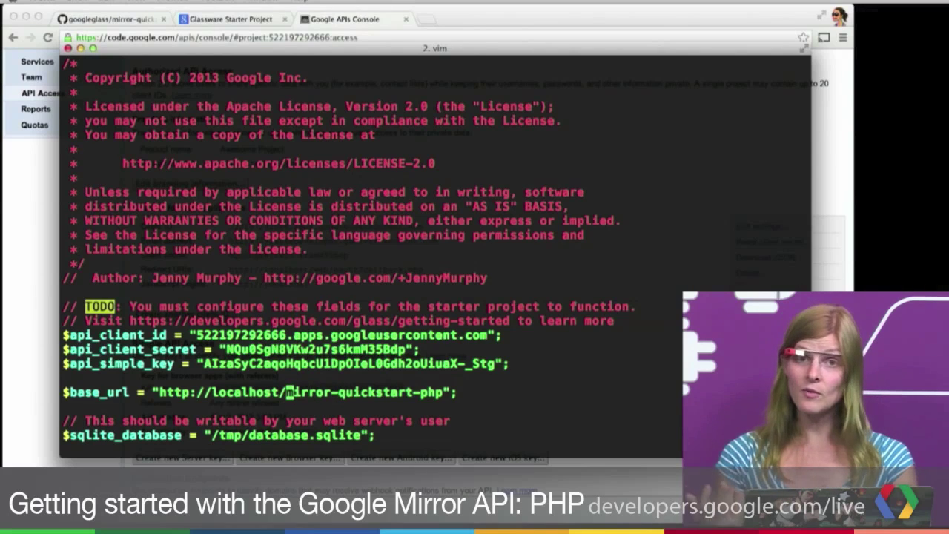
key(d)
key(f)
key(minus)
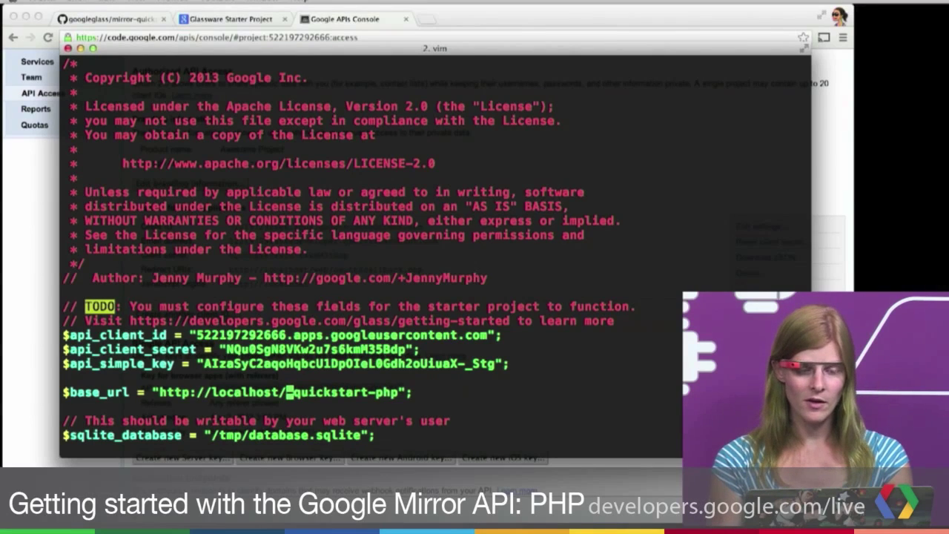
key(d)
key(f)
key(minus)
key(x)
key(x)
key(x)
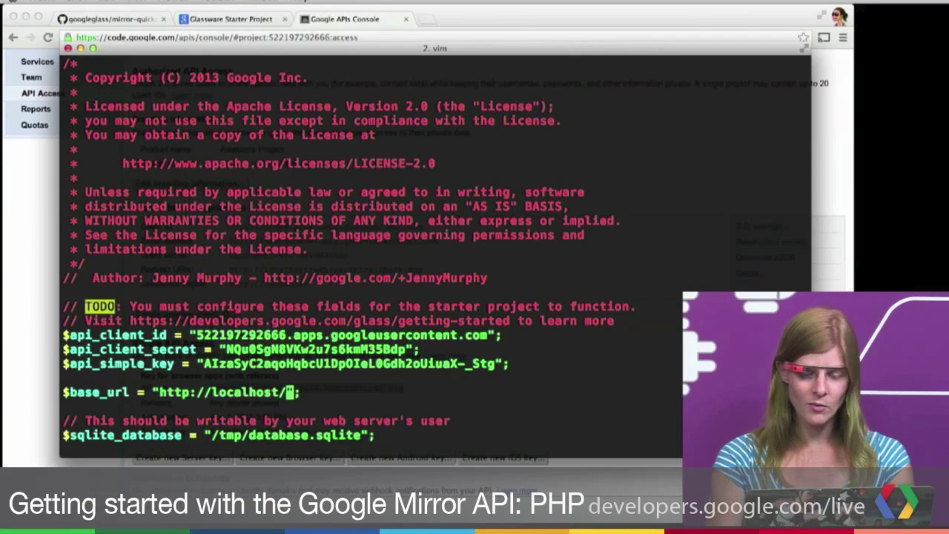
text(iweb)
key(Escape)
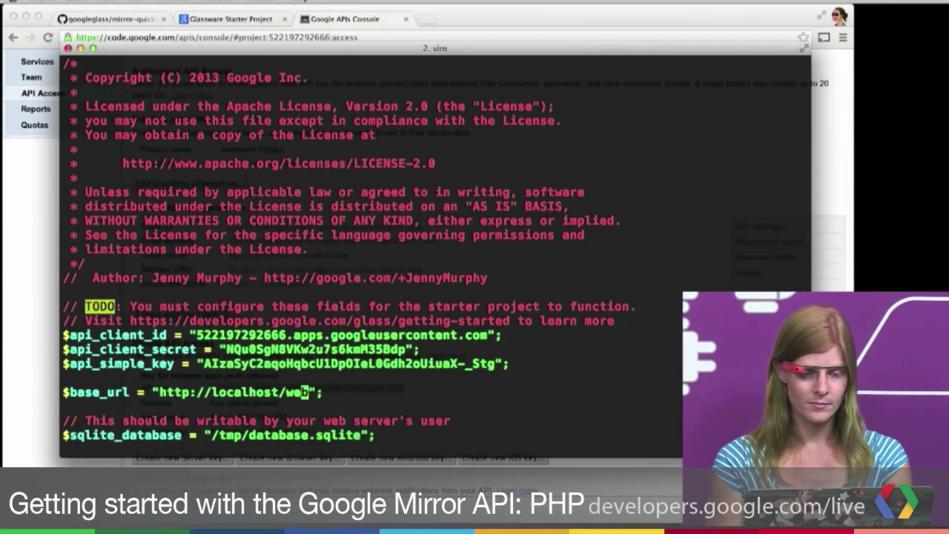
Step: Save config.php and quit vim with :wq
key(j)
key(j)
key(j)
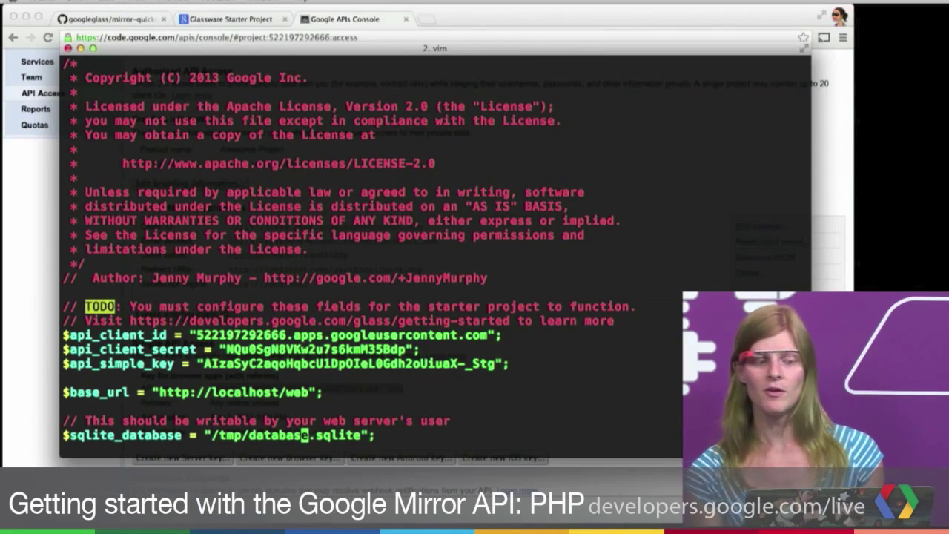
key(h)
key(h)
key(h)
key(h)
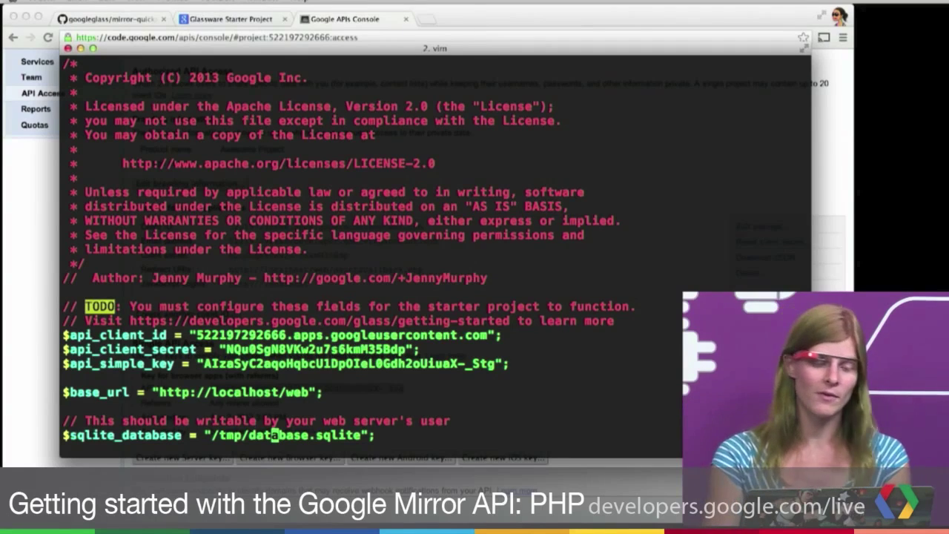
text(:wq)
key(Return)
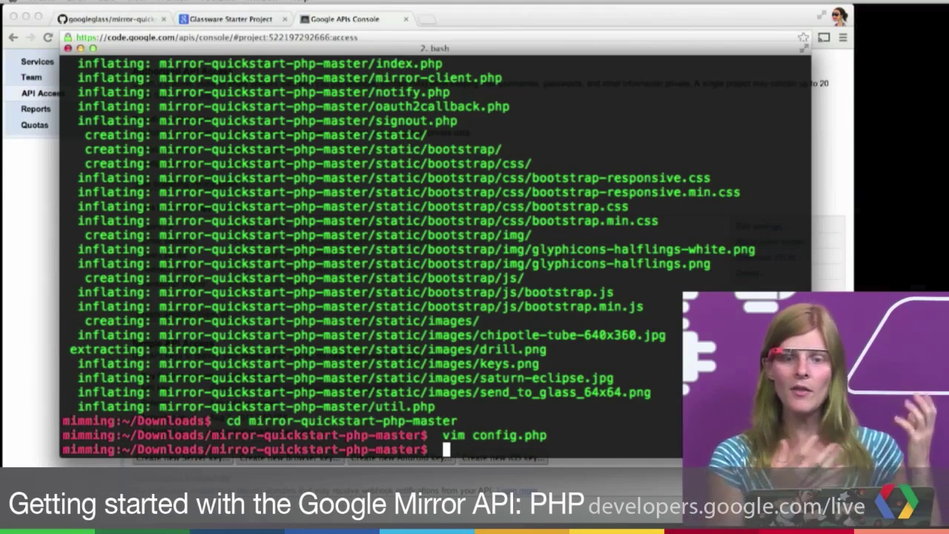
Step: Run mv * ~/web/ to move the mirror-quickstart-php-master files into ~/web/
scroll(30, 148, up, 3)
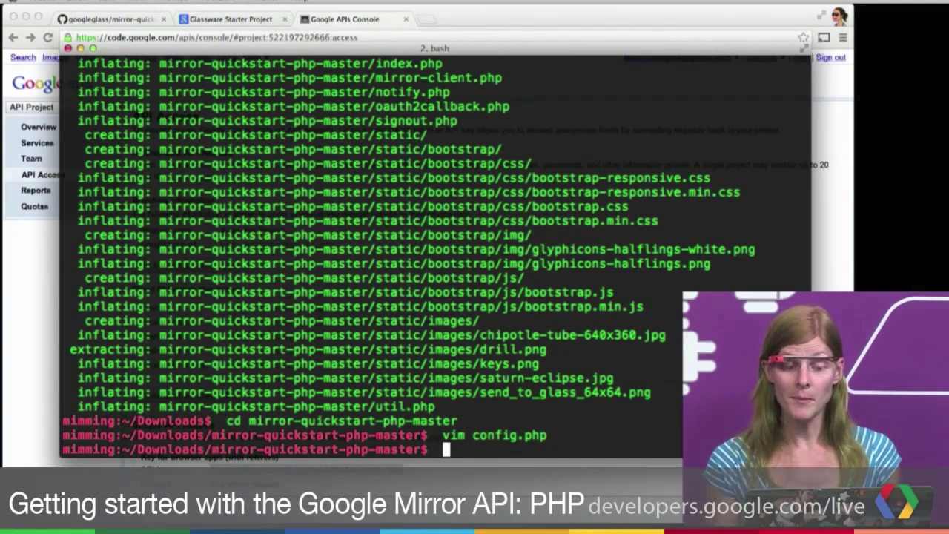
text(mv )
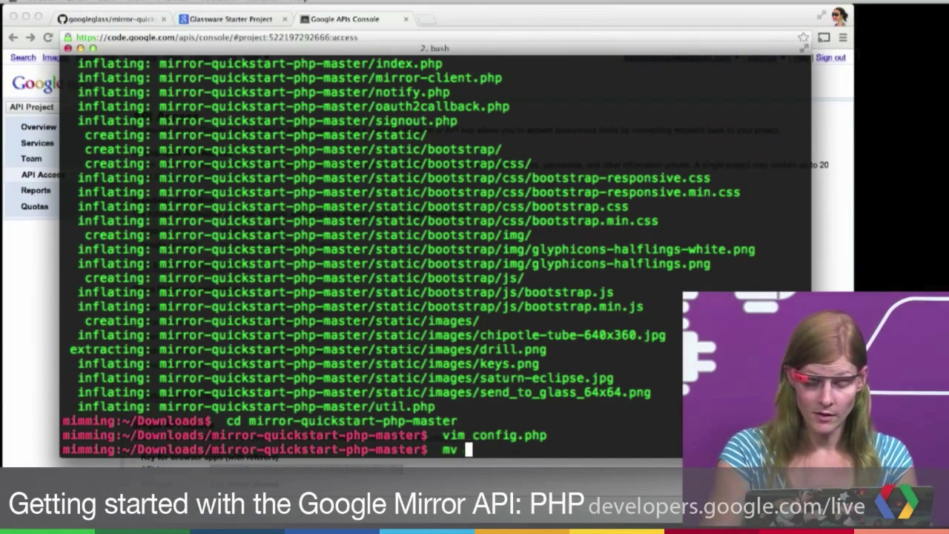
text(* ~/w)
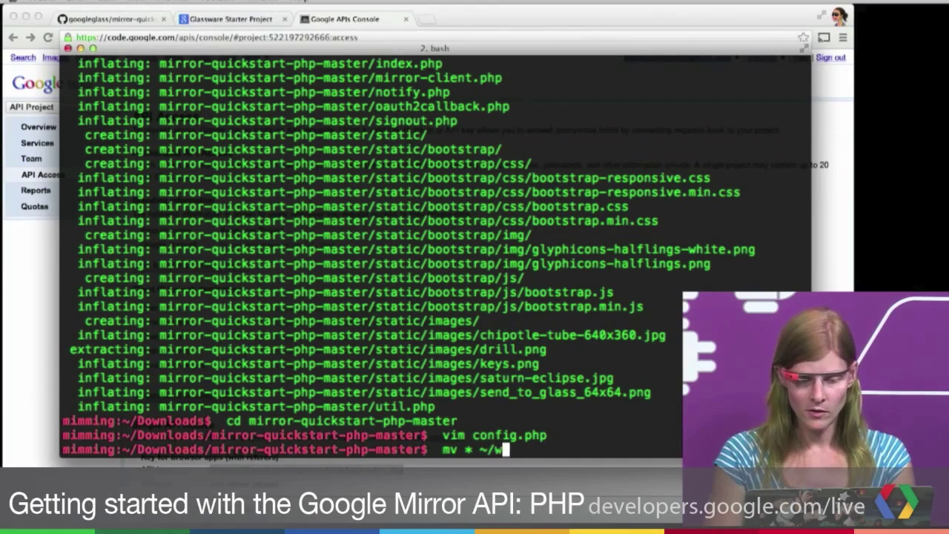
text(eb/)
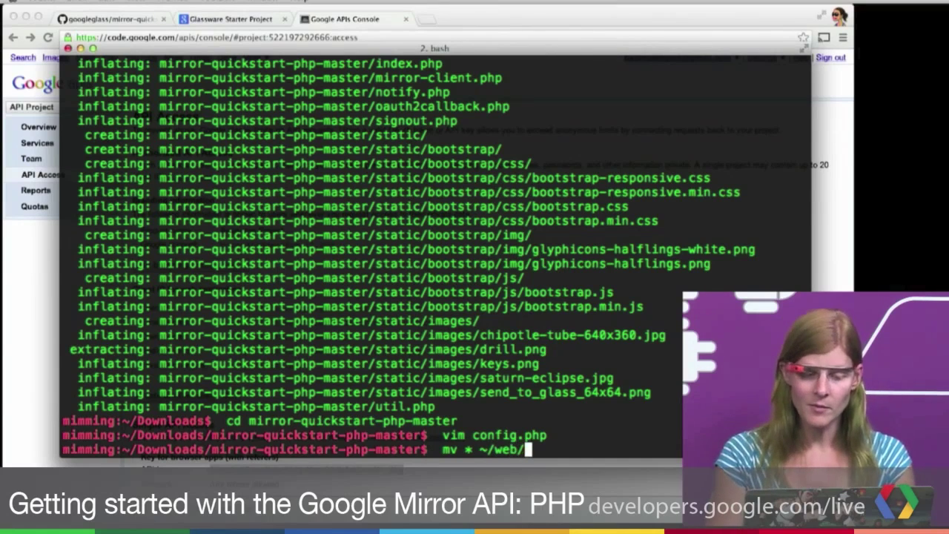
key(Return)
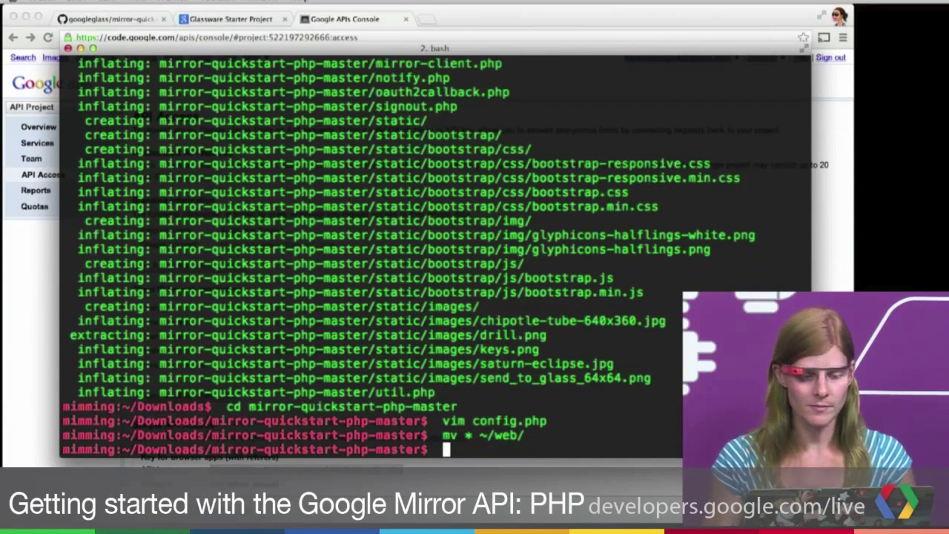
click(33, 300)
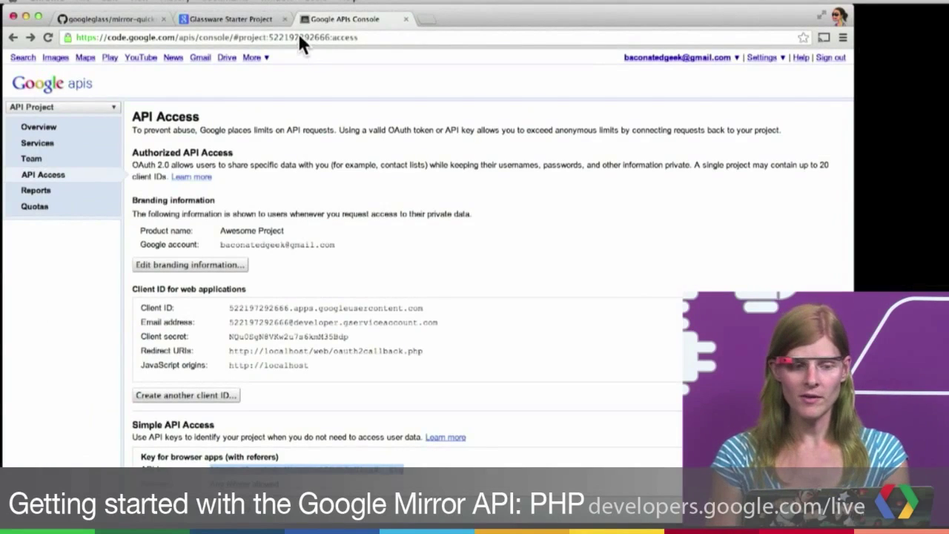
Step: Load localhost/web in Chrome and accept Awesome Project's permission request
click(298, 35)
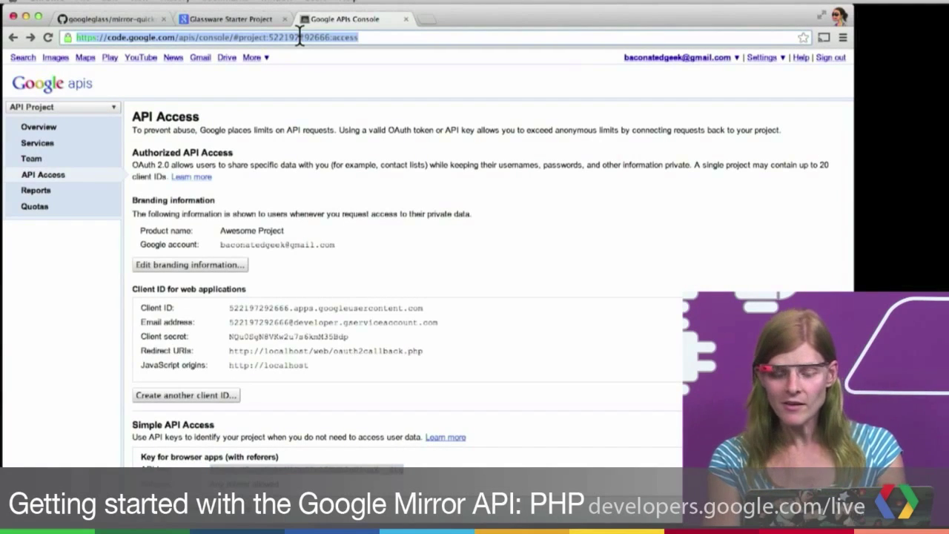
text(localhost/web)
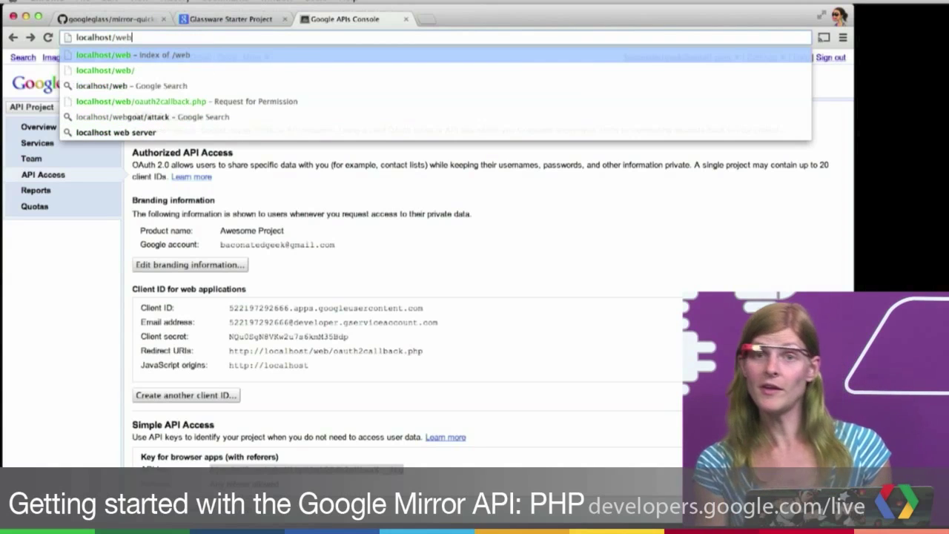
key(Return)
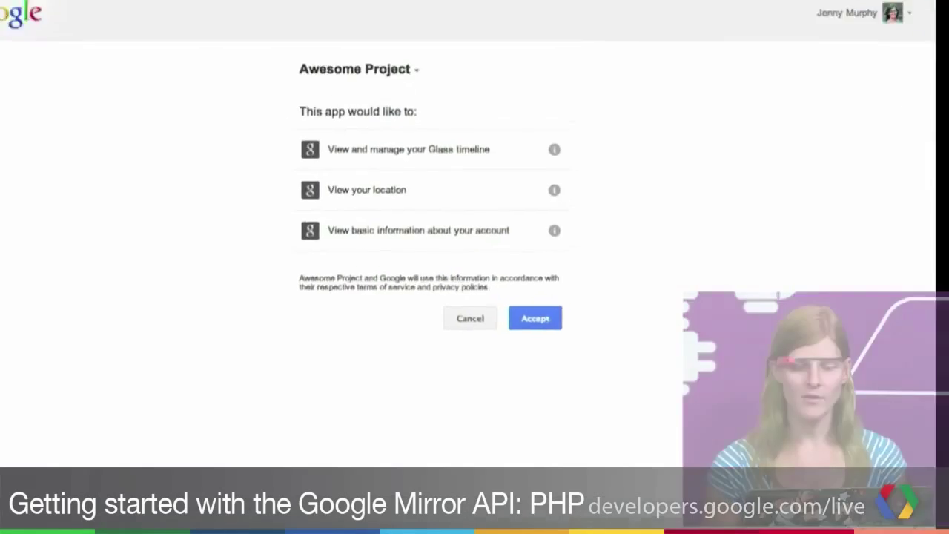
click(551, 301)
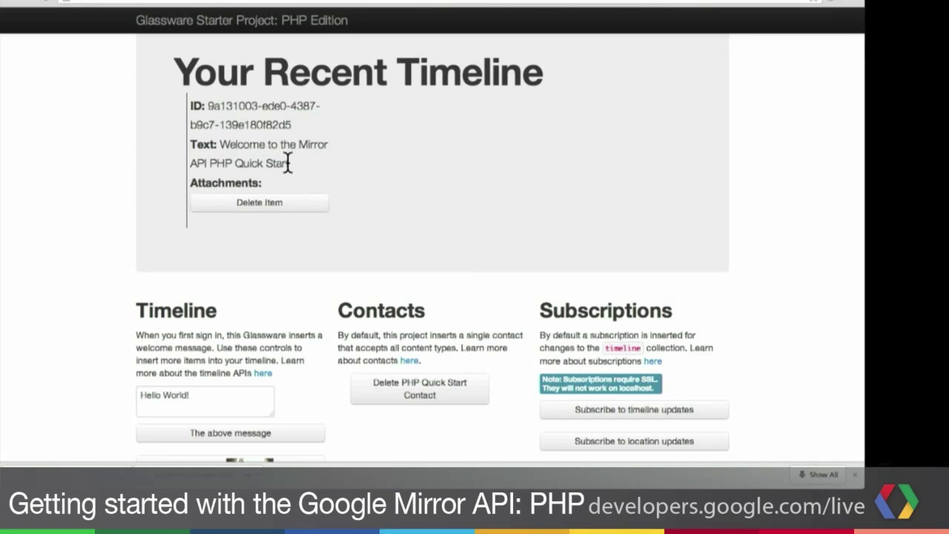
Step: Add 'A picture' to the timeline and confirm the 'Chipotle says hi!' kitten card appears
scroll(287, 165, down, 3)
click(315, 364)
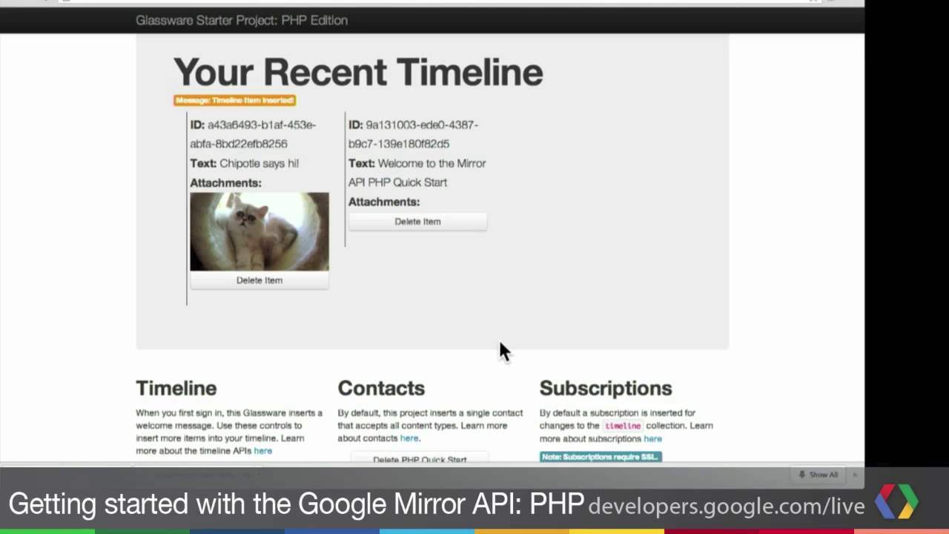
scroll(696, 228, down, 5)
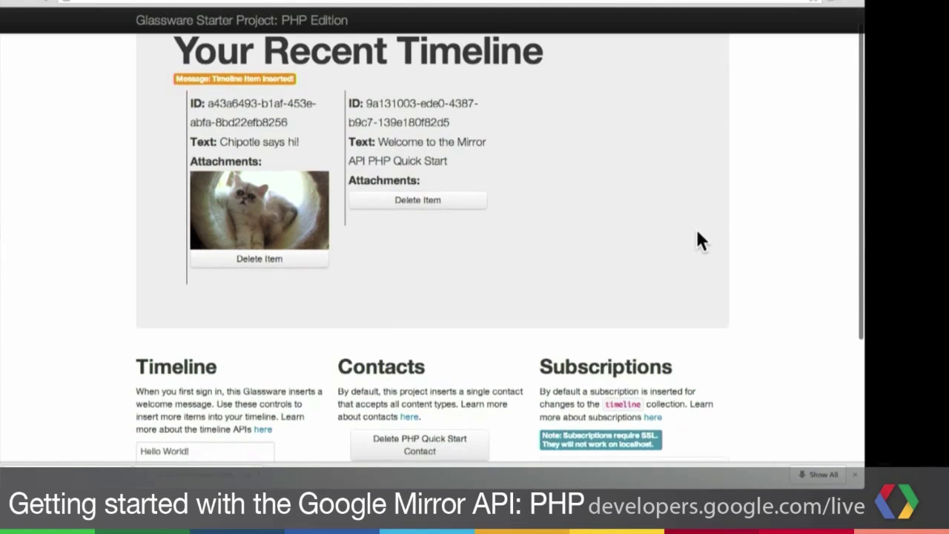